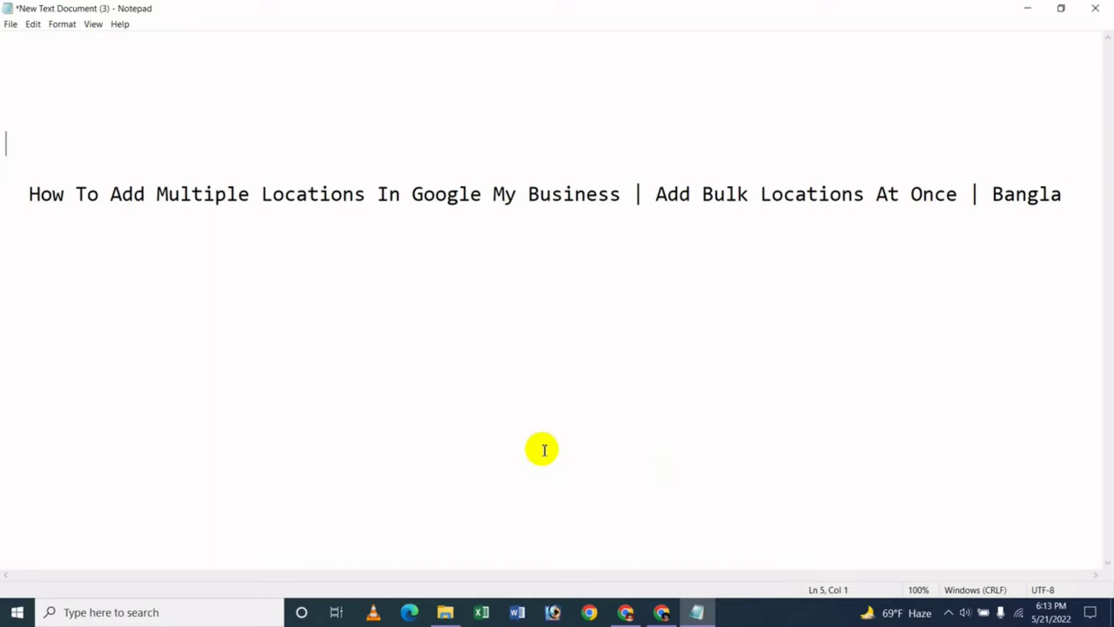
Switch to Chrome, search Google for "google my business" and open the business manager from the Google Business Profile result
{"action": "left_click", "coordinate": [661, 613]}
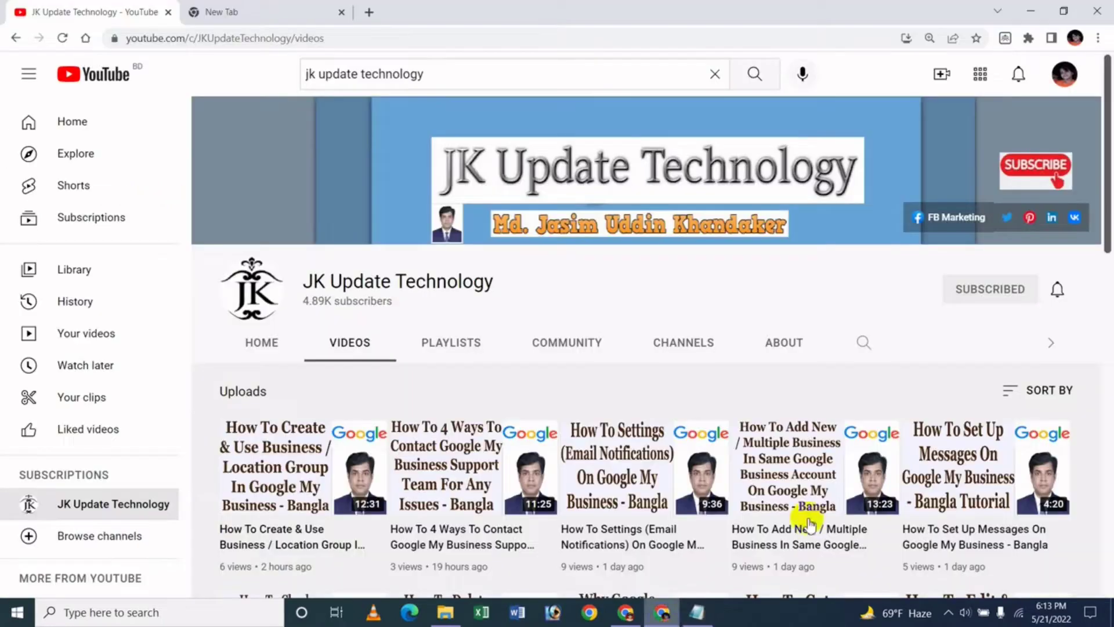
{"action": "left_click", "coordinate": [269, 14]}
{"action": "left_click", "coordinate": [431, 297]}
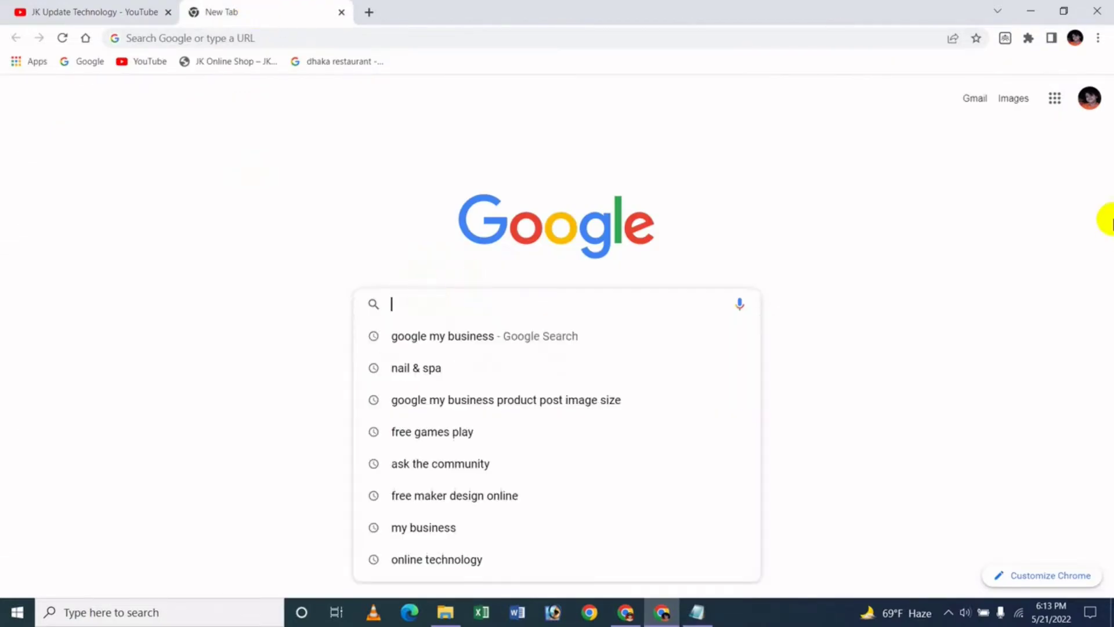
{"action": "type", "text": "google my business"}
{"action": "key", "text": "Return"}
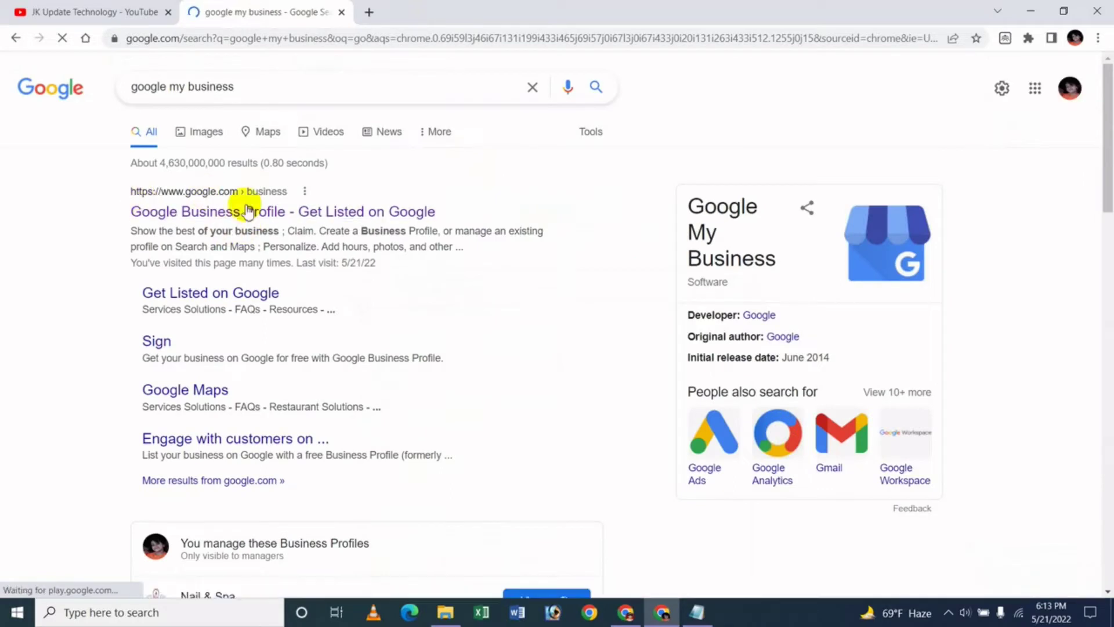
{"action": "left_click", "coordinate": [279, 214]}
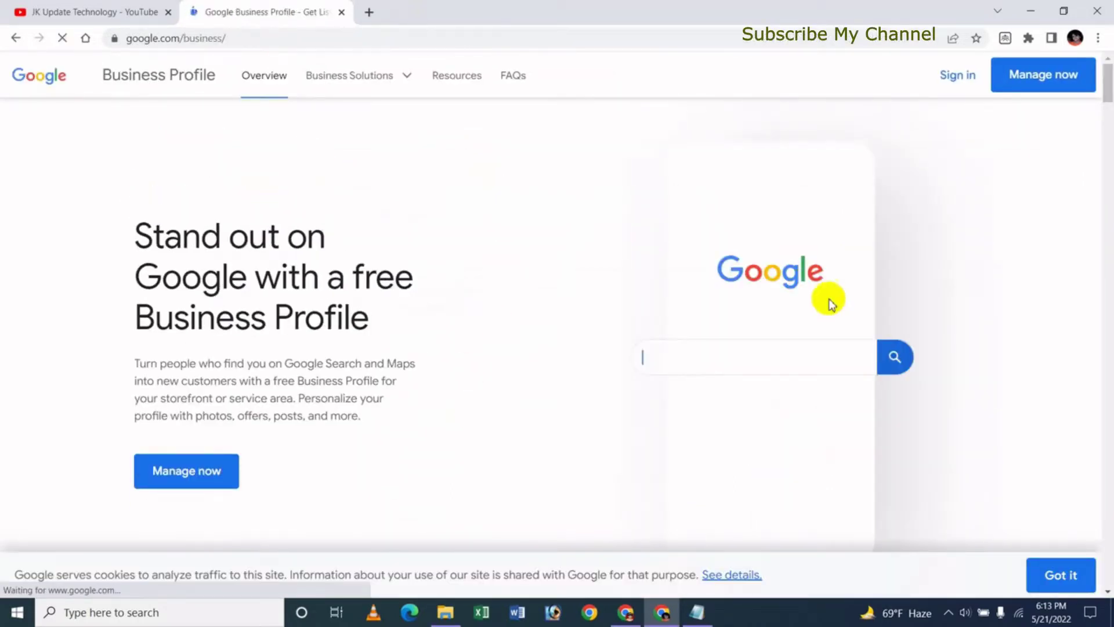
{"action": "left_click", "coordinate": [203, 482]}
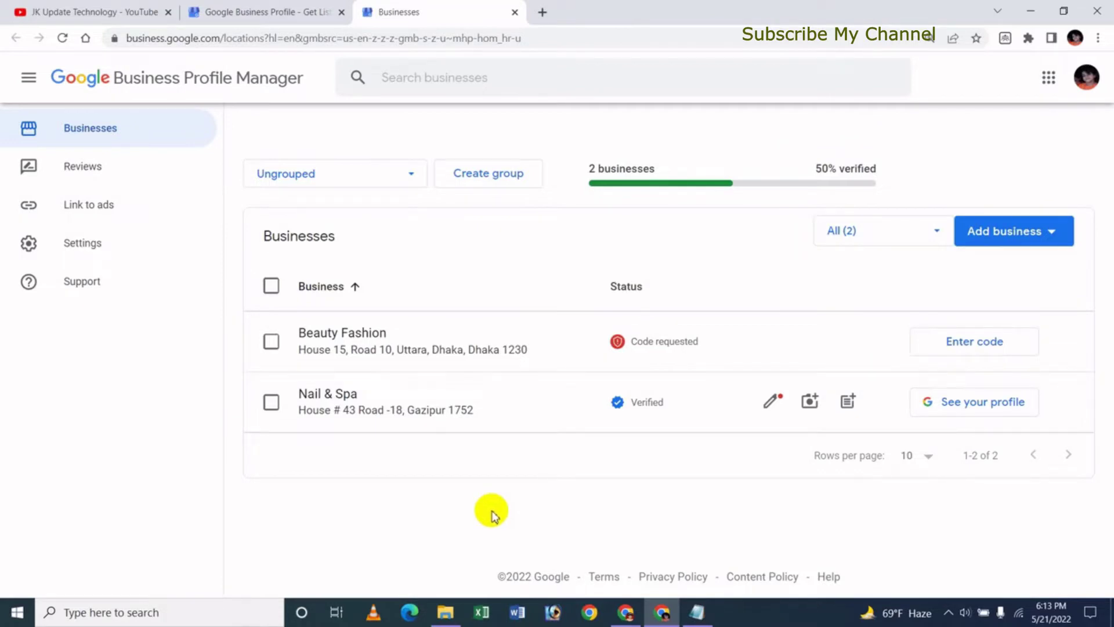
{"action": "left_click", "coordinate": [1053, 234]}
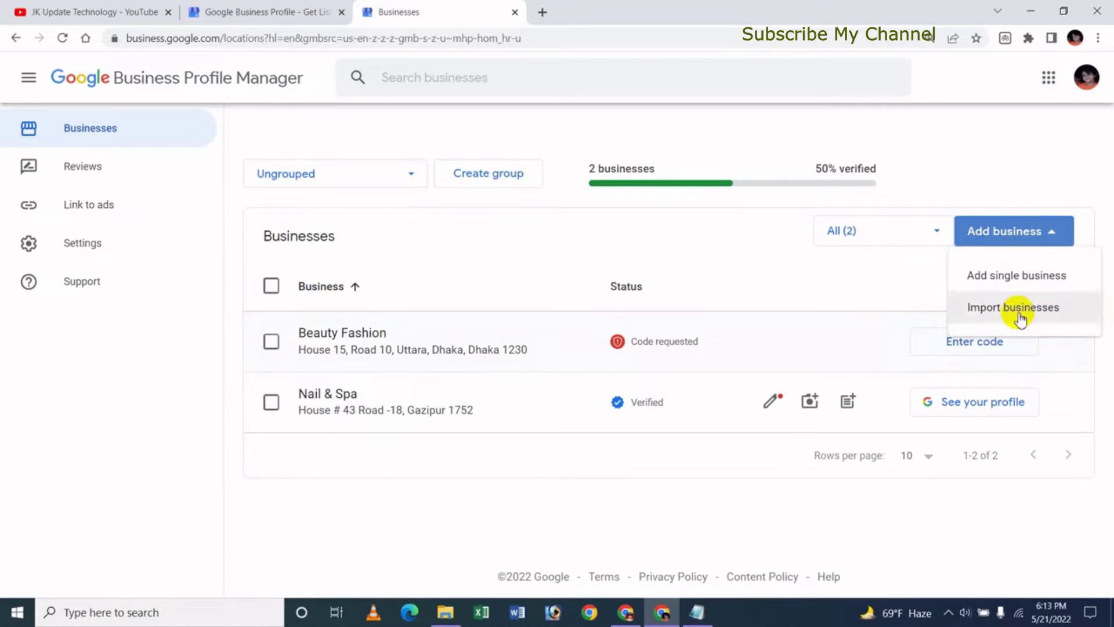
{"action": "left_click", "coordinate": [617, 483]}
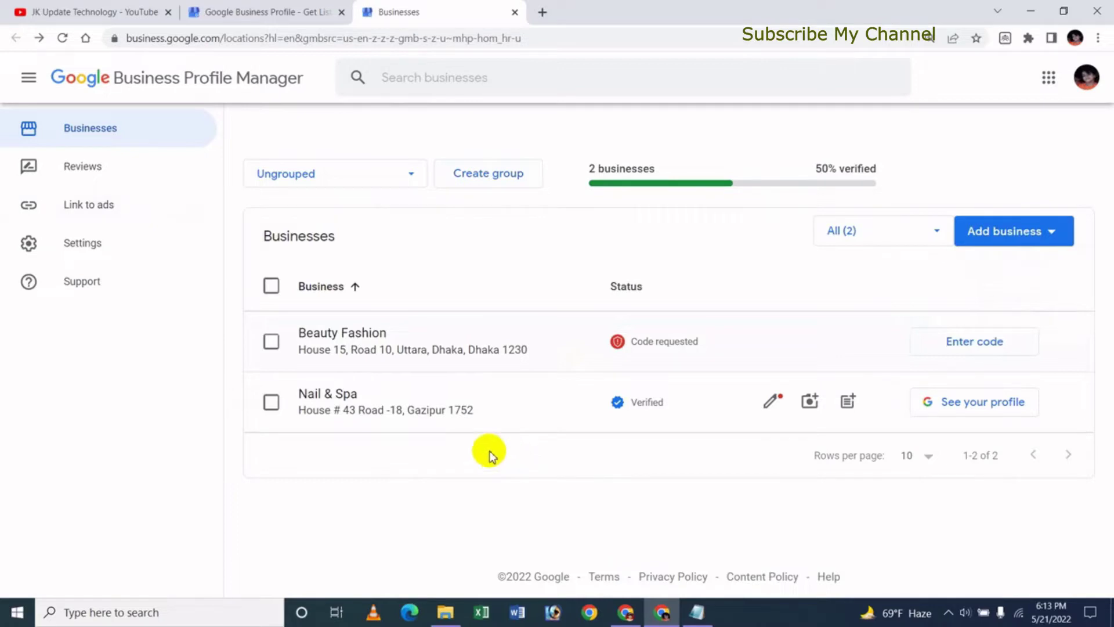
Create a business group named Online Shop and switch the business list to that group
{"action": "left_click", "coordinate": [481, 185]}
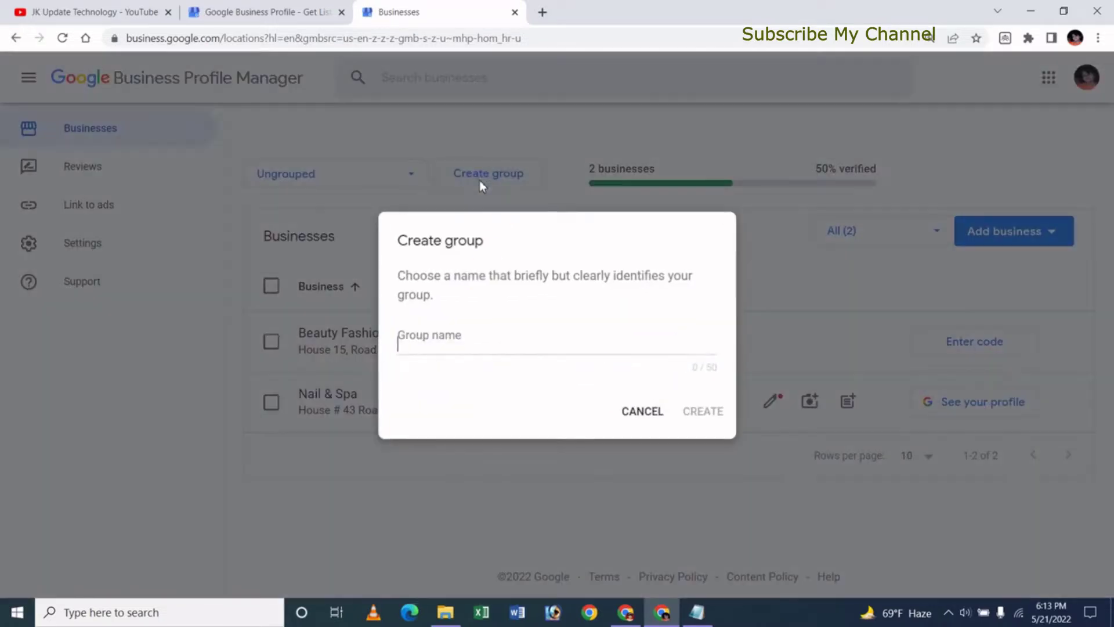
{"action": "left_click", "coordinate": [454, 351]}
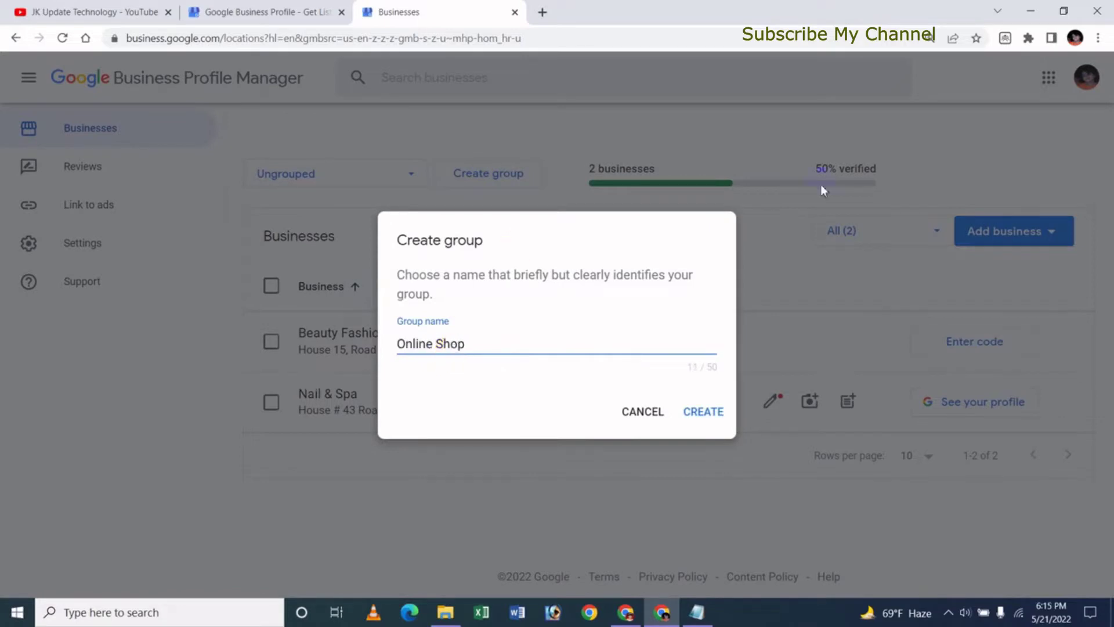
{"action": "left_click", "coordinate": [706, 416]}
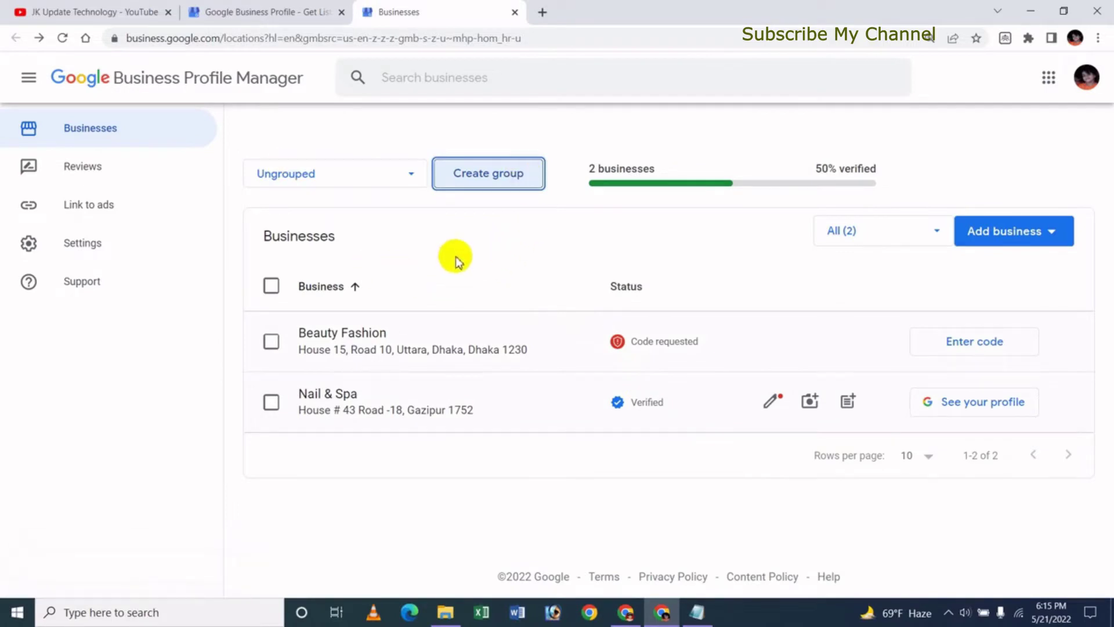
{"action": "left_click", "coordinate": [410, 182]}
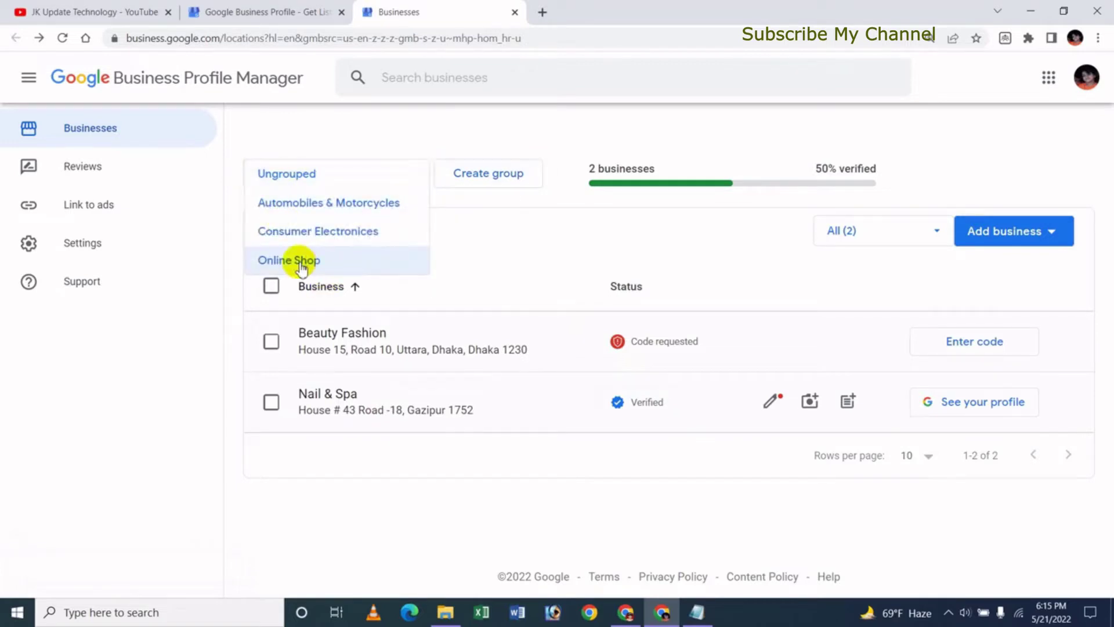
{"action": "left_click", "coordinate": [320, 262]}
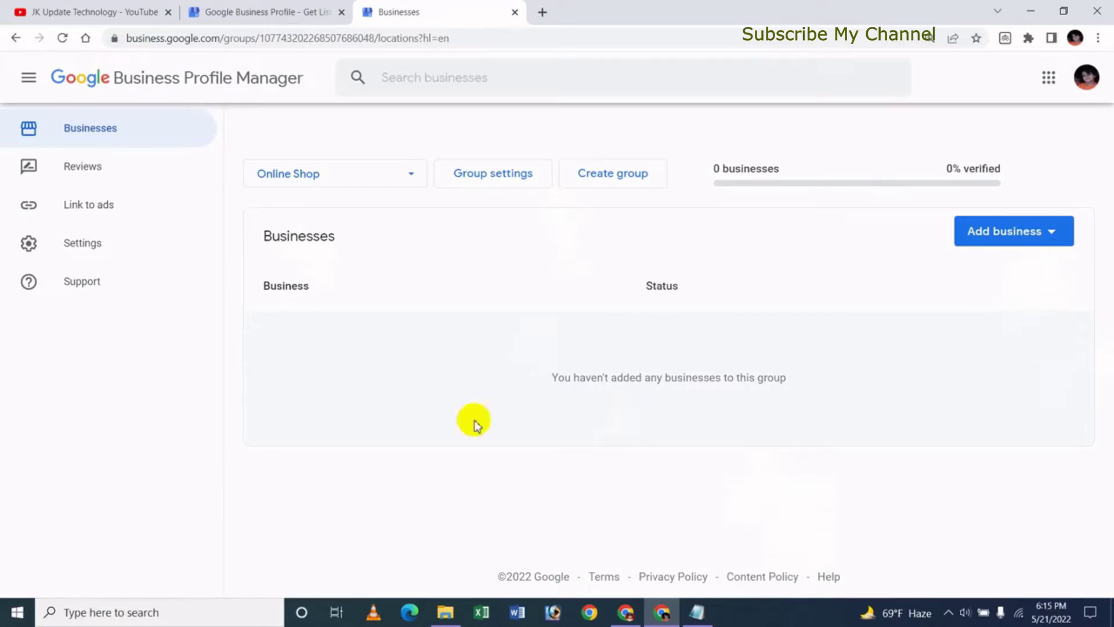
Start a bulk business import for the Online Shop group and download the import template in .xlsx format
{"action": "left_click", "coordinate": [1057, 235]}
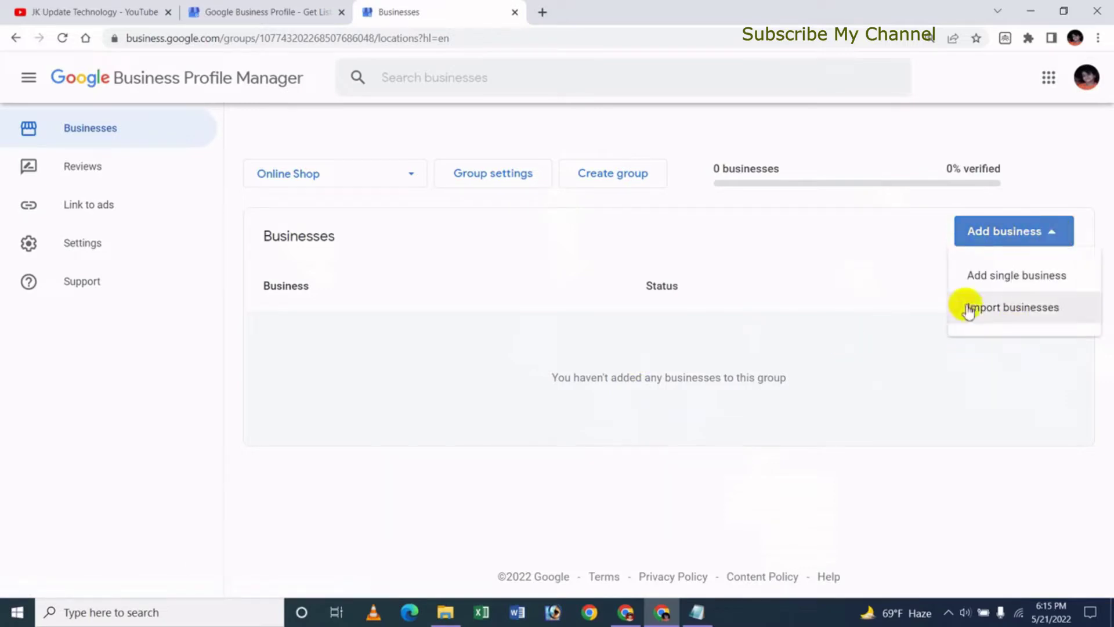
{"action": "left_click", "coordinate": [1002, 314]}
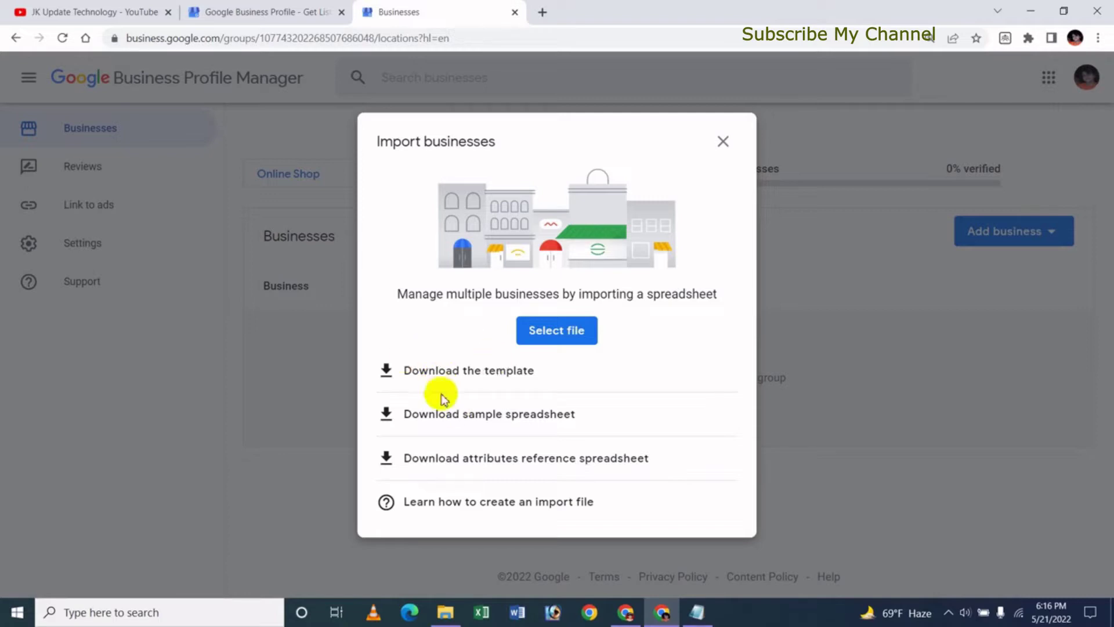
{"action": "left_click", "coordinate": [462, 374]}
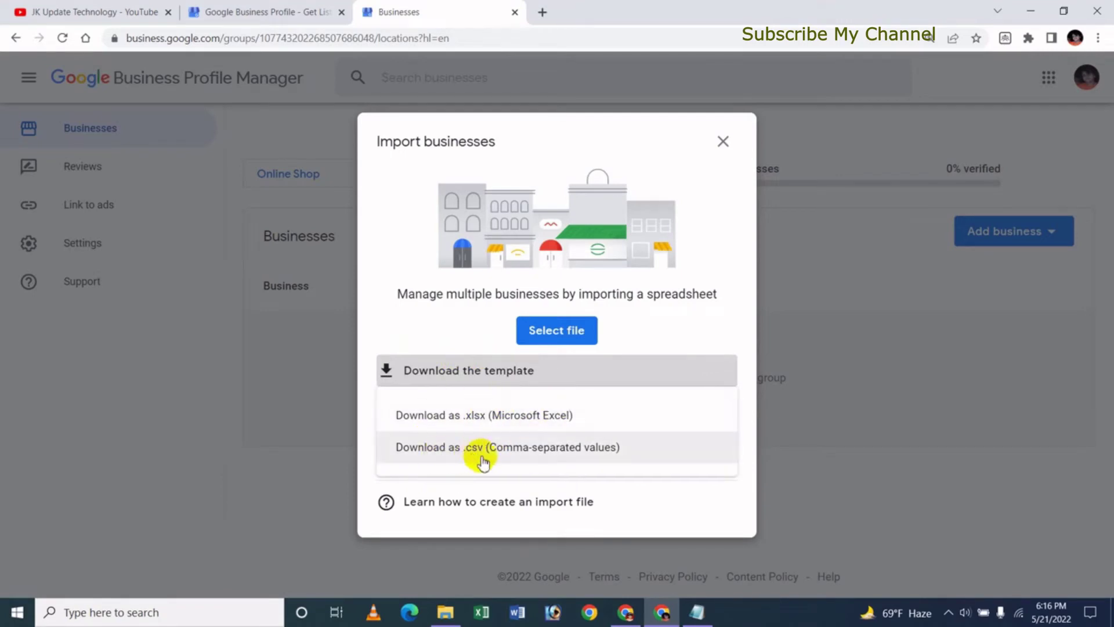
{"action": "left_click", "coordinate": [505, 417]}
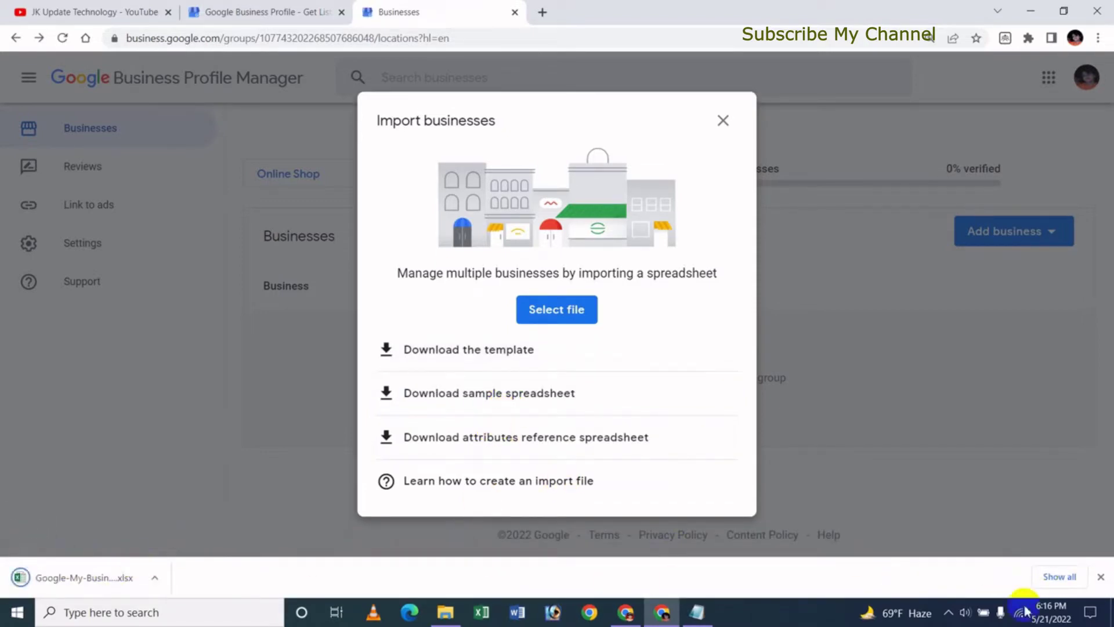
Open the downloaded Google-My-Business template in Excel and enable editing
{"action": "left_click", "coordinate": [1061, 585]}
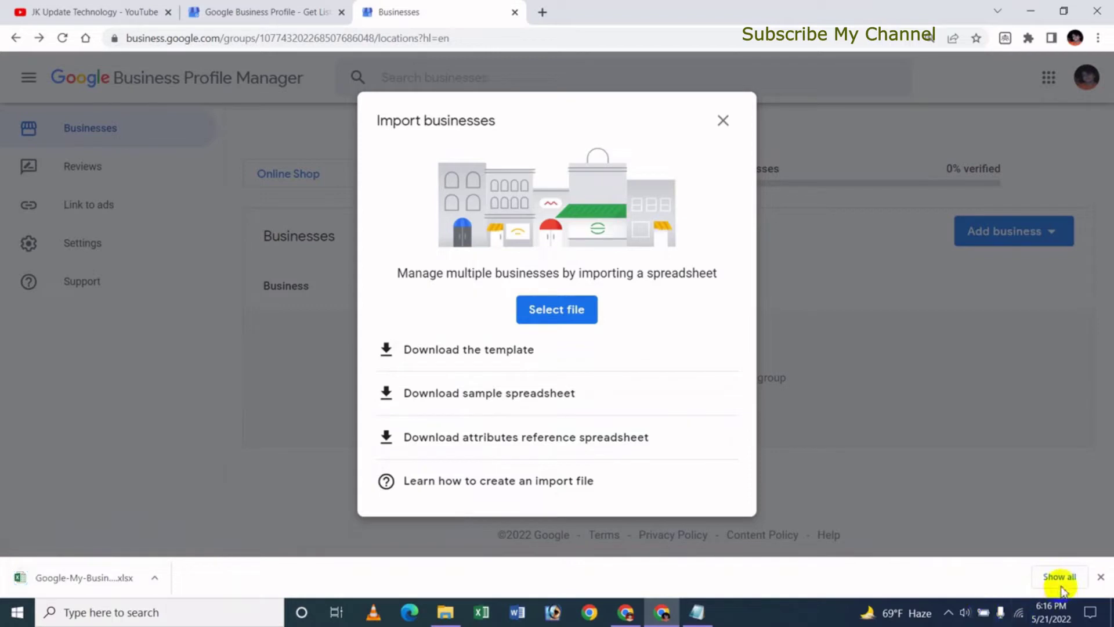
{"action": "left_click", "coordinate": [71, 580]}
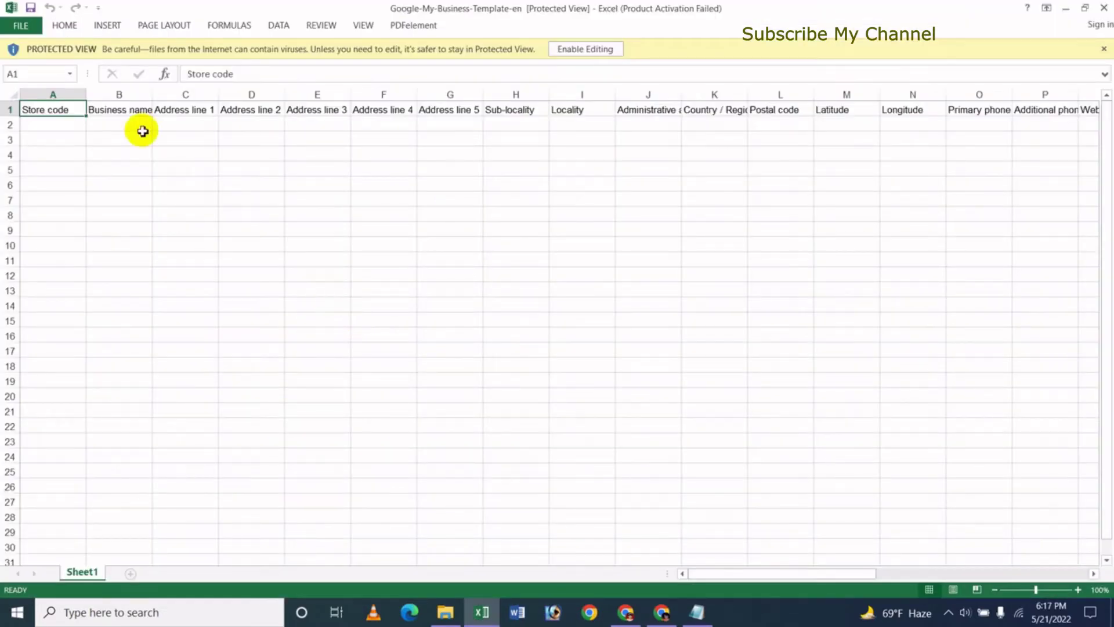
{"action": "left_click", "coordinate": [77, 152]}
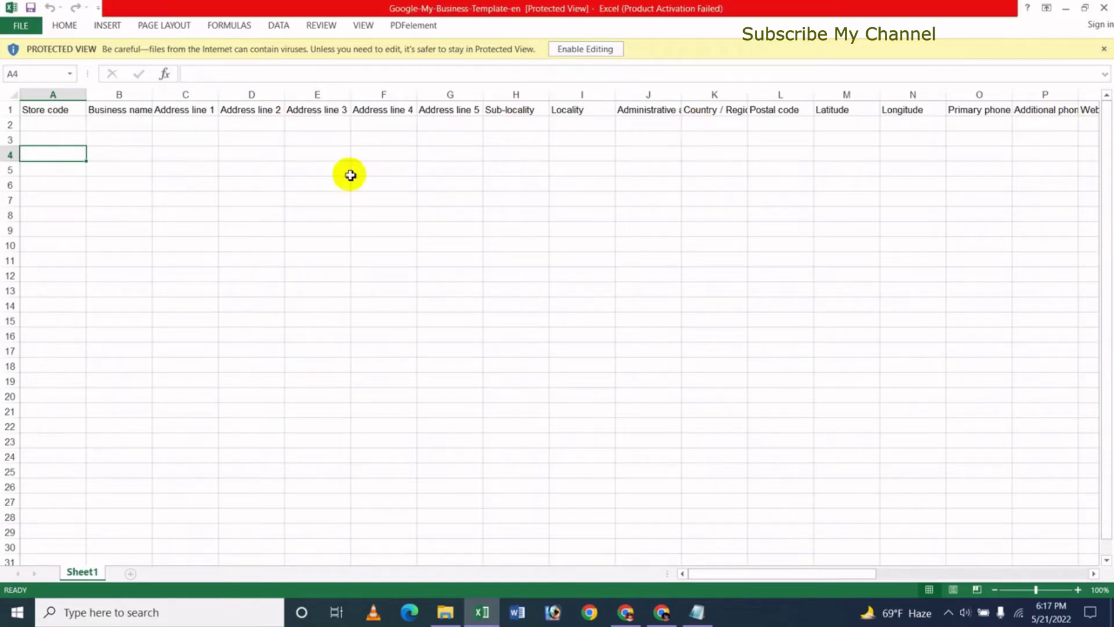
{"action": "left_click", "coordinate": [696, 449]}
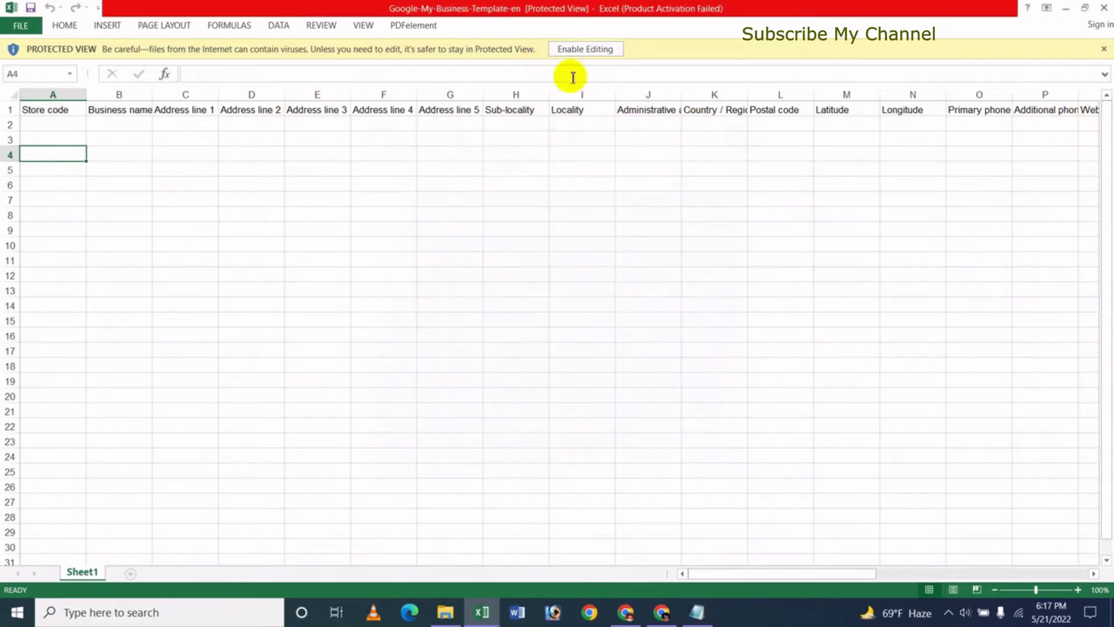
{"action": "left_click", "coordinate": [581, 49]}
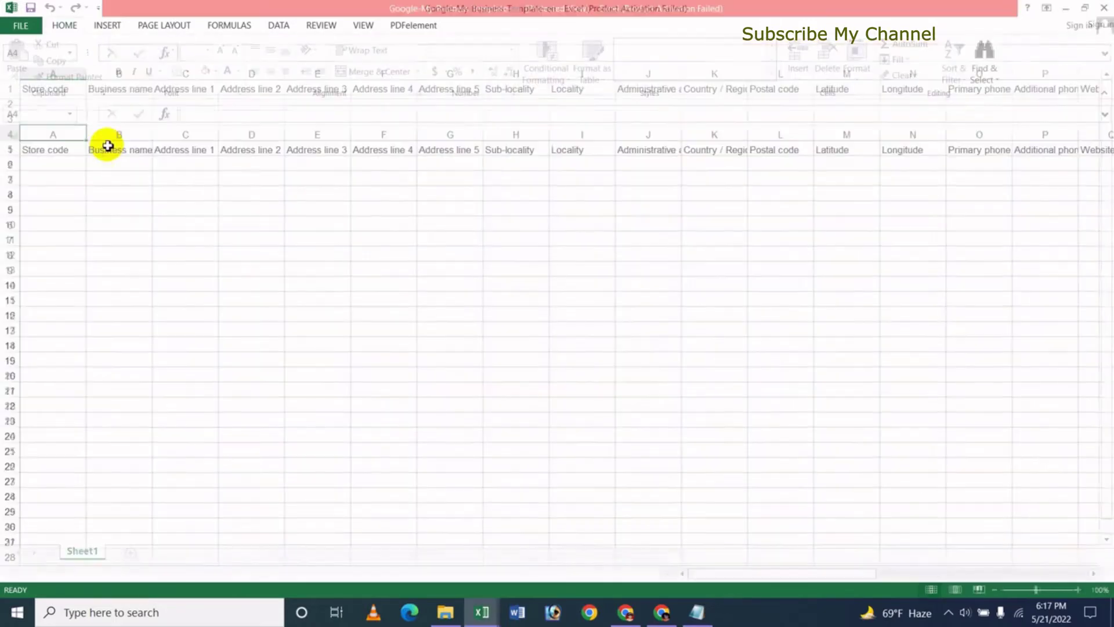
Look through the column headings of the blank template and close the workbook
{"action": "key", "text": "Down"}
{"action": "key", "text": "Down"}
{"action": "key", "text": "Right"}
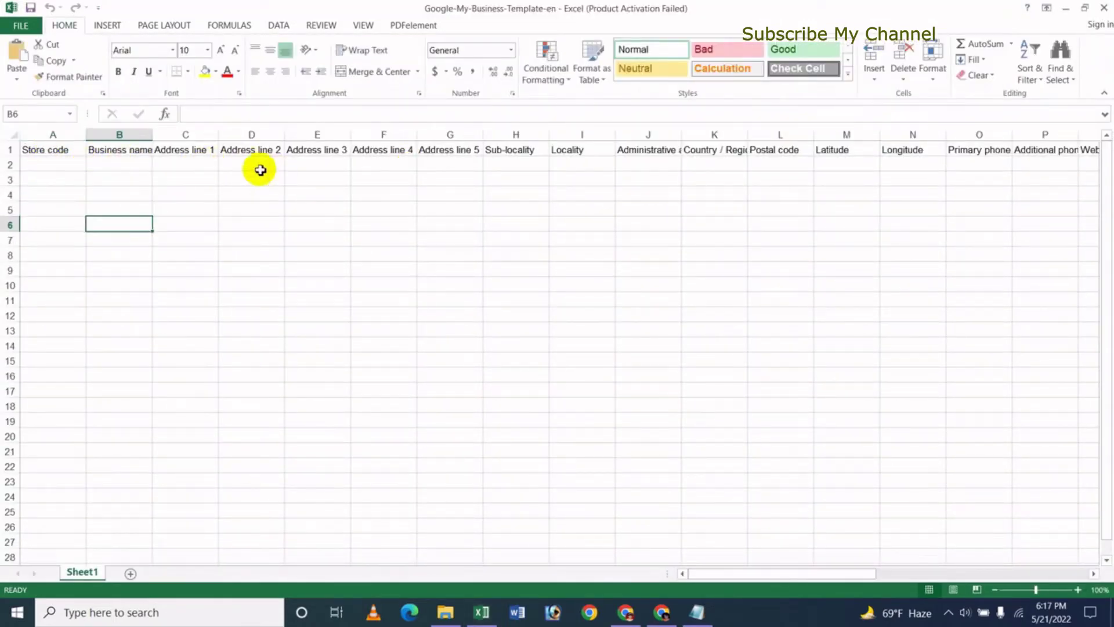
{"action": "left_click_drag", "start_coordinate": [809, 577], "coordinate": [724, 223]}
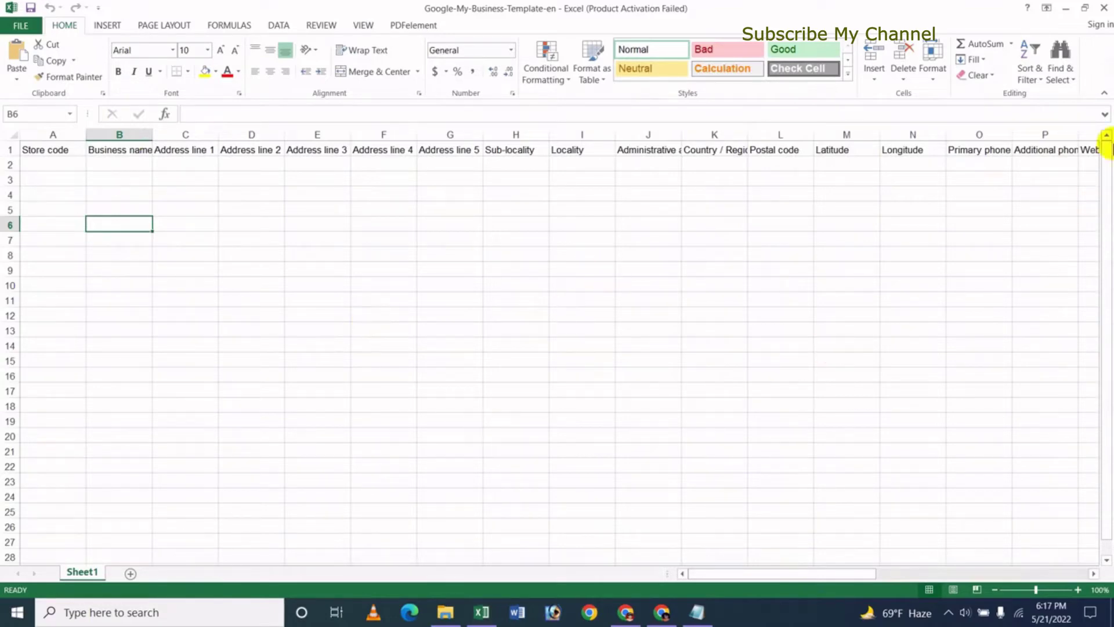
{"action": "left_click", "coordinate": [1102, 9]}
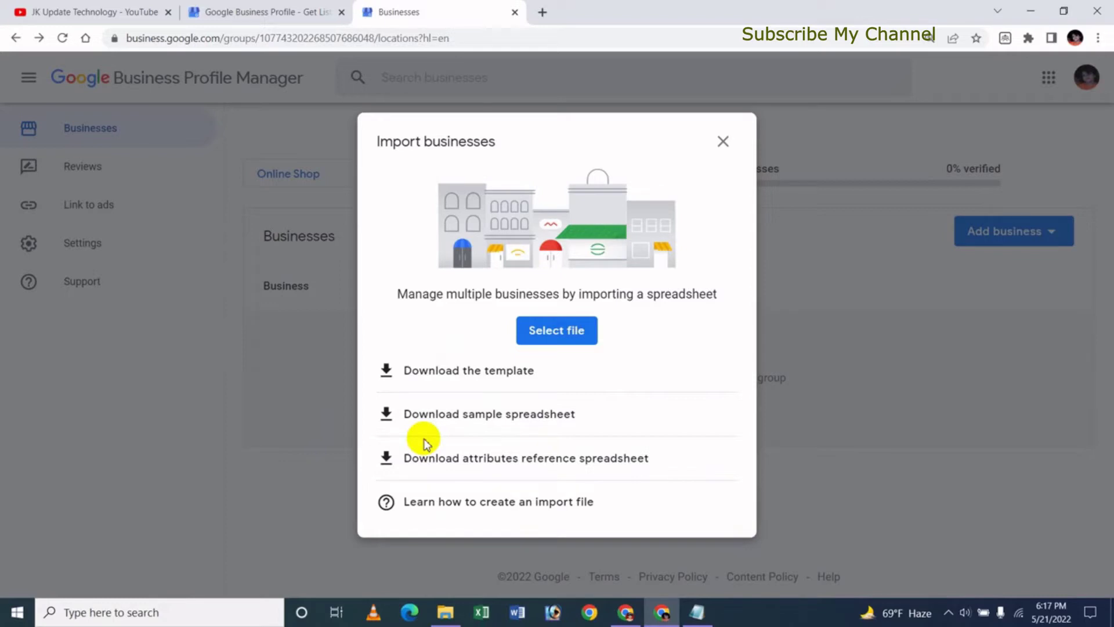
Download the sample spreadsheet in .xlsx format and show the browser's full list of downloads
{"action": "left_click", "coordinate": [471, 422]}
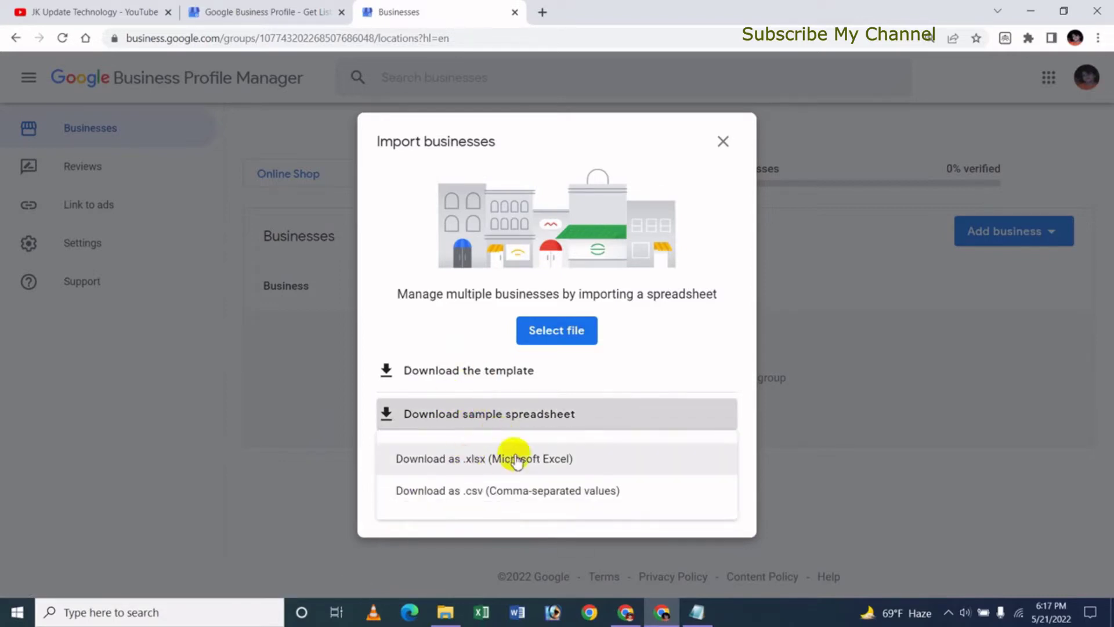
{"action": "left_click", "coordinate": [497, 460]}
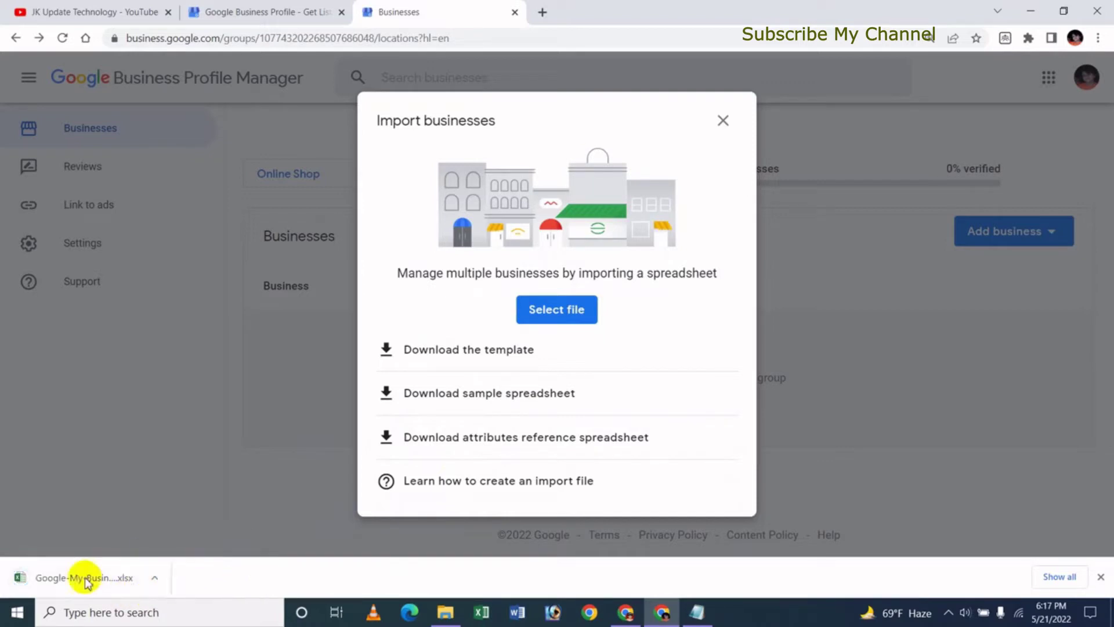
{"action": "left_click", "coordinate": [1056, 577]}
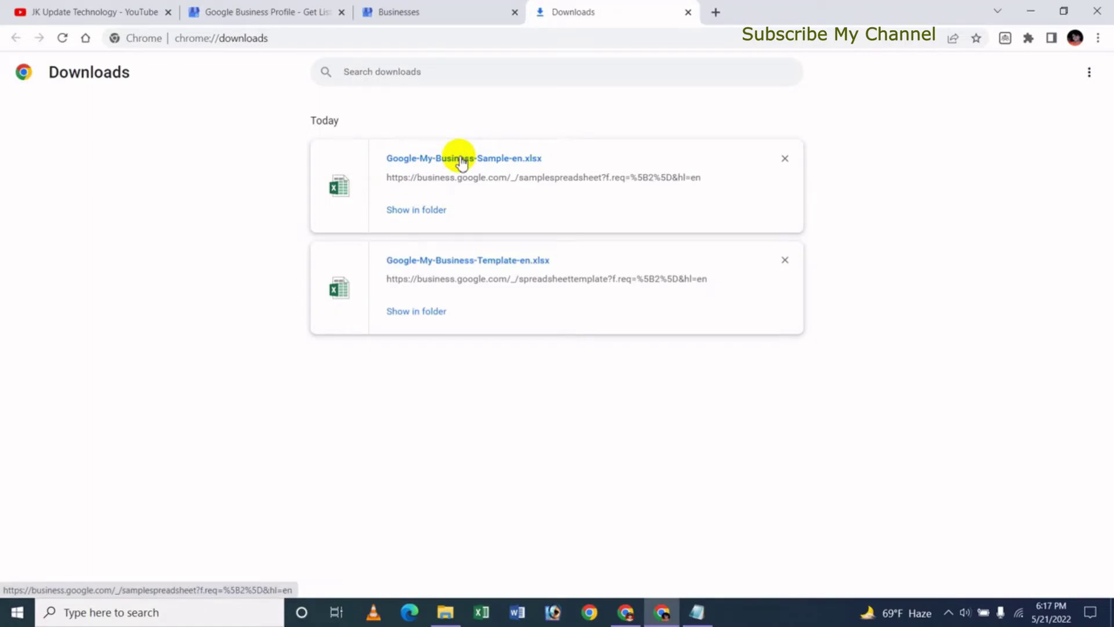
Open Google-My-Business-Sample-en.xlsx in Excel and enable editing, dismissing the document recovery and activation notices
{"action": "left_click", "coordinate": [461, 162]}
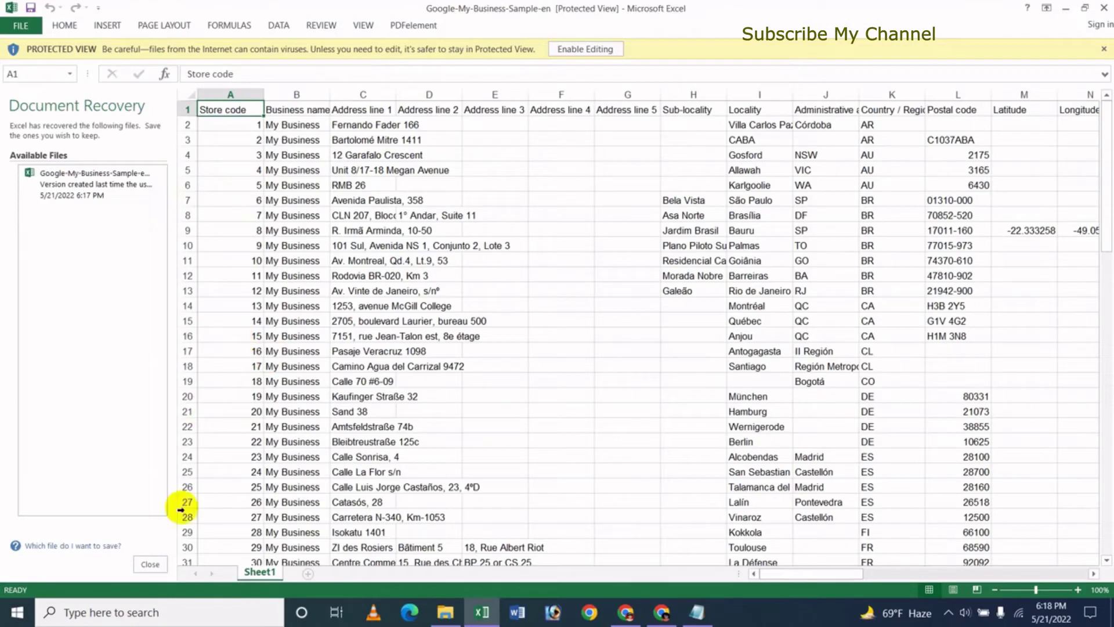
{"action": "left_click", "coordinate": [149, 564]}
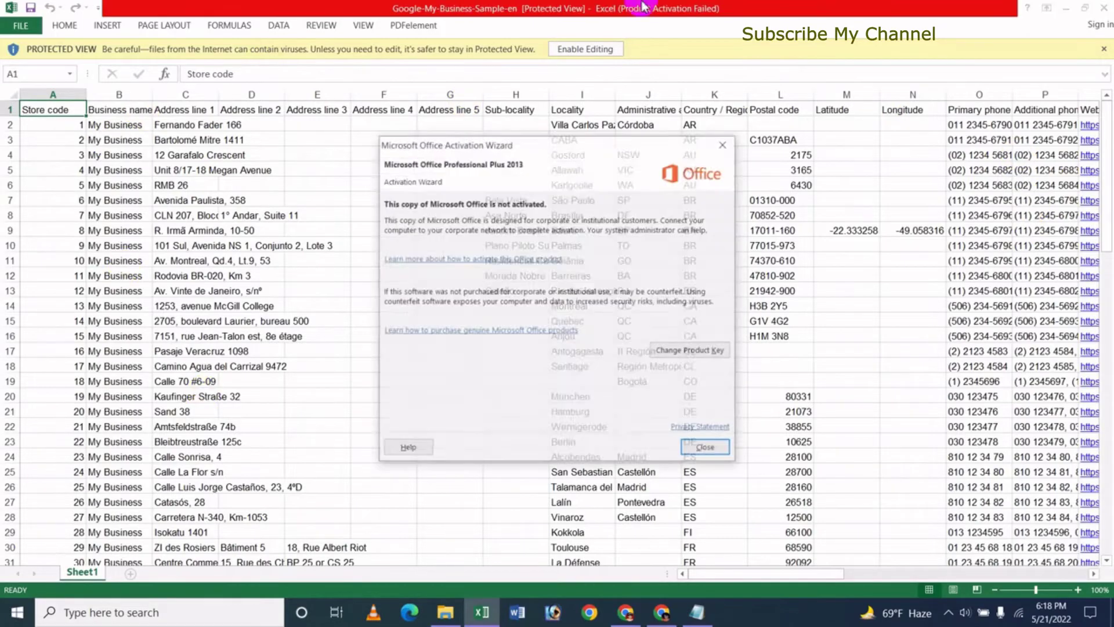
{"action": "left_click", "coordinate": [704, 447]}
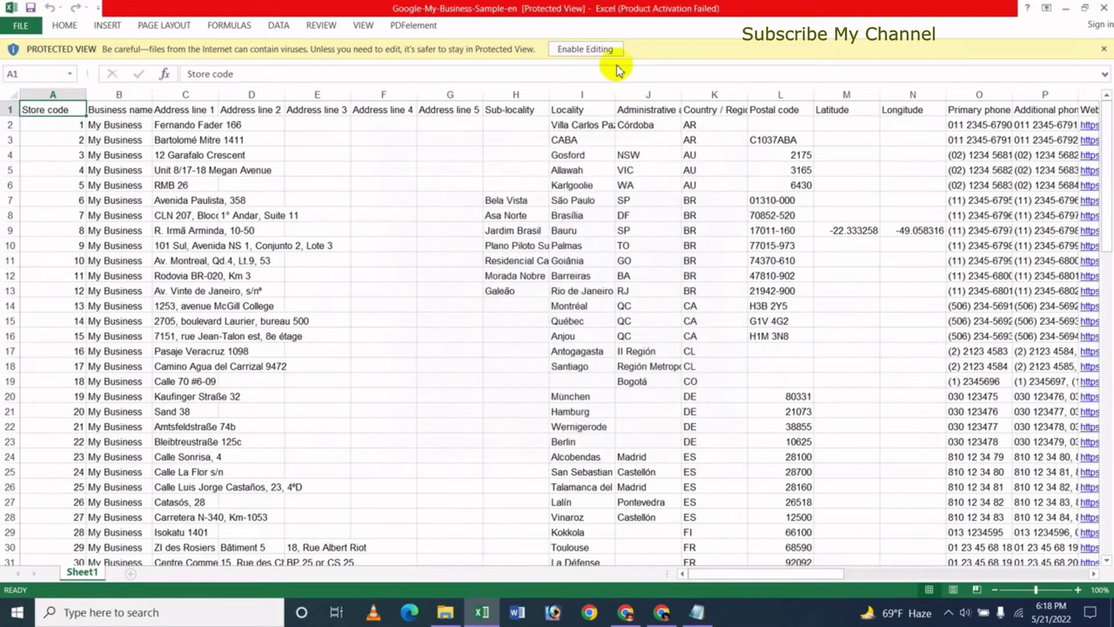
{"action": "left_click", "coordinate": [583, 51]}
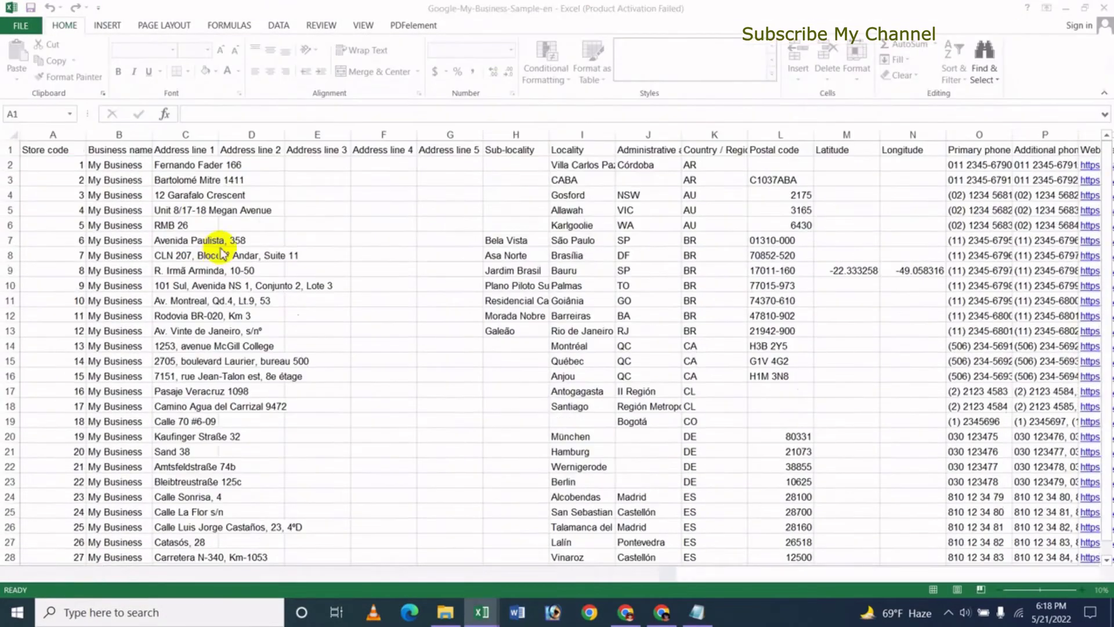
Examine how the sample spreadsheet fills in store codes, addresses, phone numbers, categories and opening hours
{"action": "left_click", "coordinate": [64, 180]}
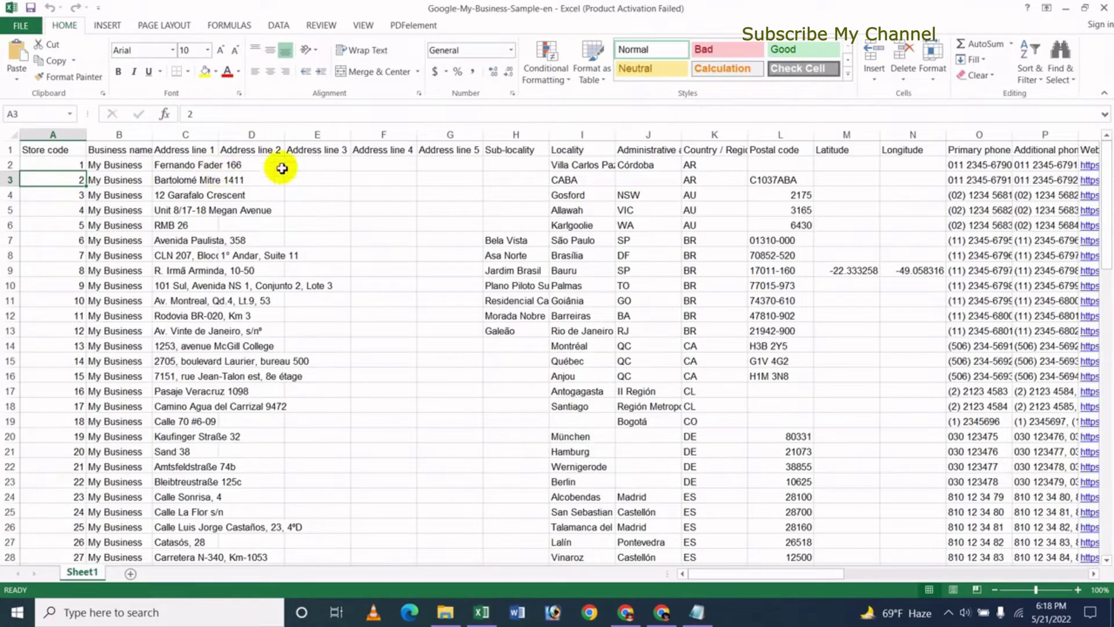
{"action": "left_click", "coordinate": [205, 167]}
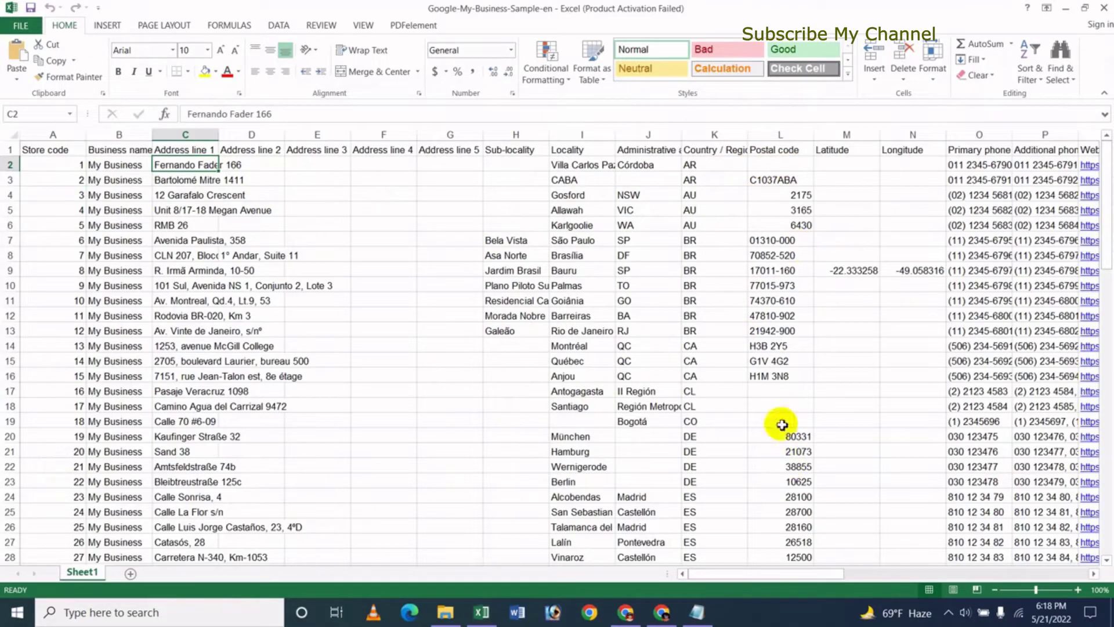
{"action": "left_click_drag", "start_coordinate": [780, 573], "coordinate": [856, 572]}
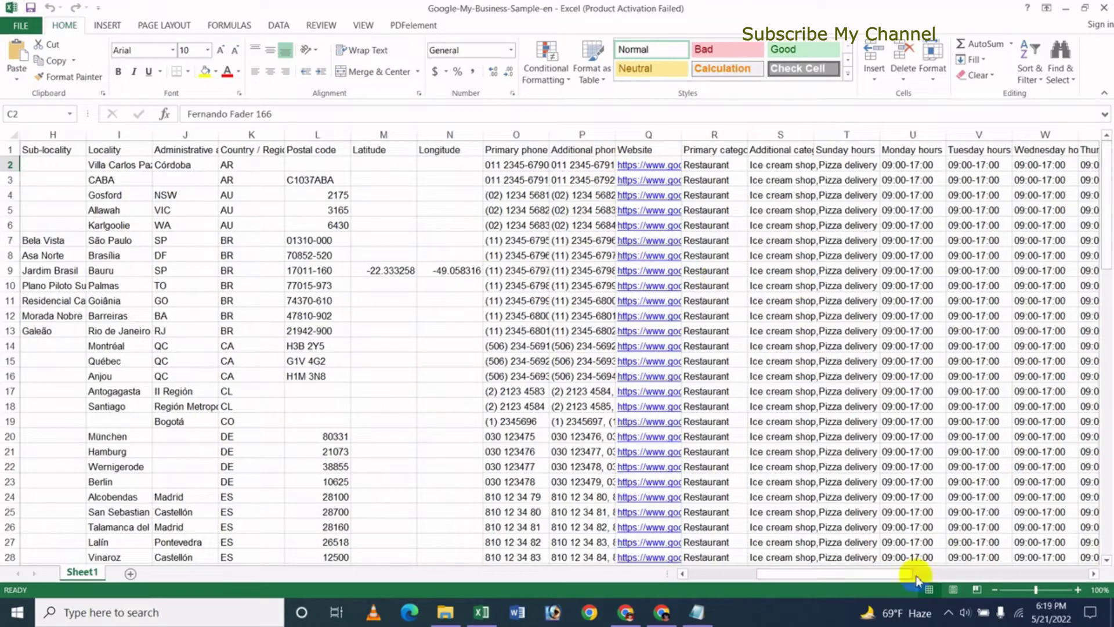
{"action": "left_click_drag", "start_coordinate": [897, 576], "coordinate": [731, 571]}
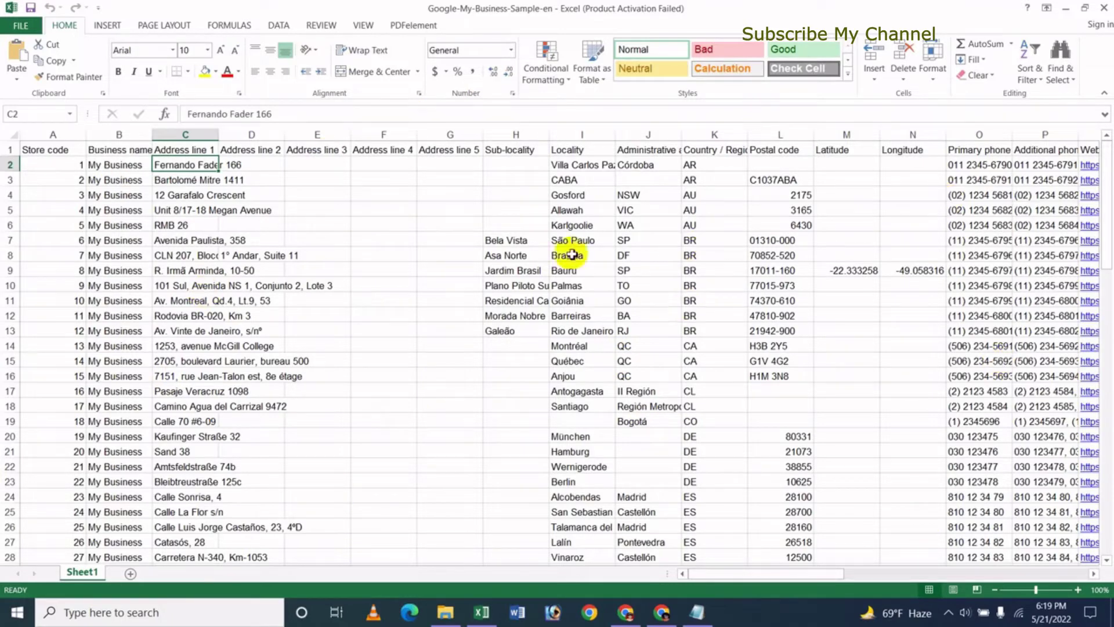
Close the sample workbook, remove both spreadsheets from the browser's downloads list and close that list
{"action": "left_click", "coordinate": [1100, 7]}
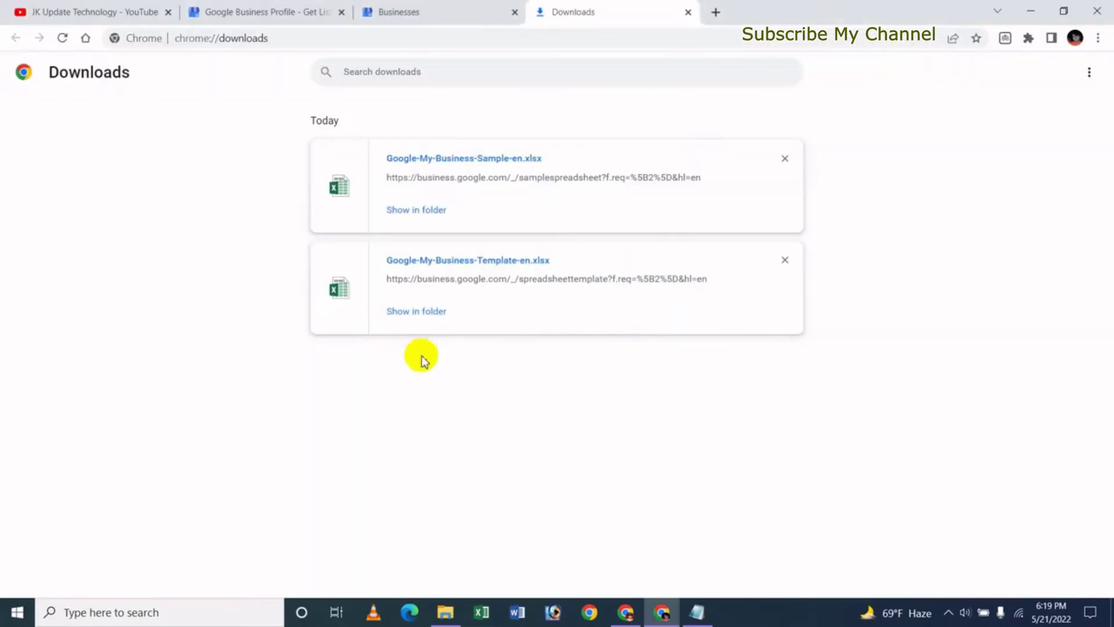
{"action": "left_click", "coordinate": [786, 159]}
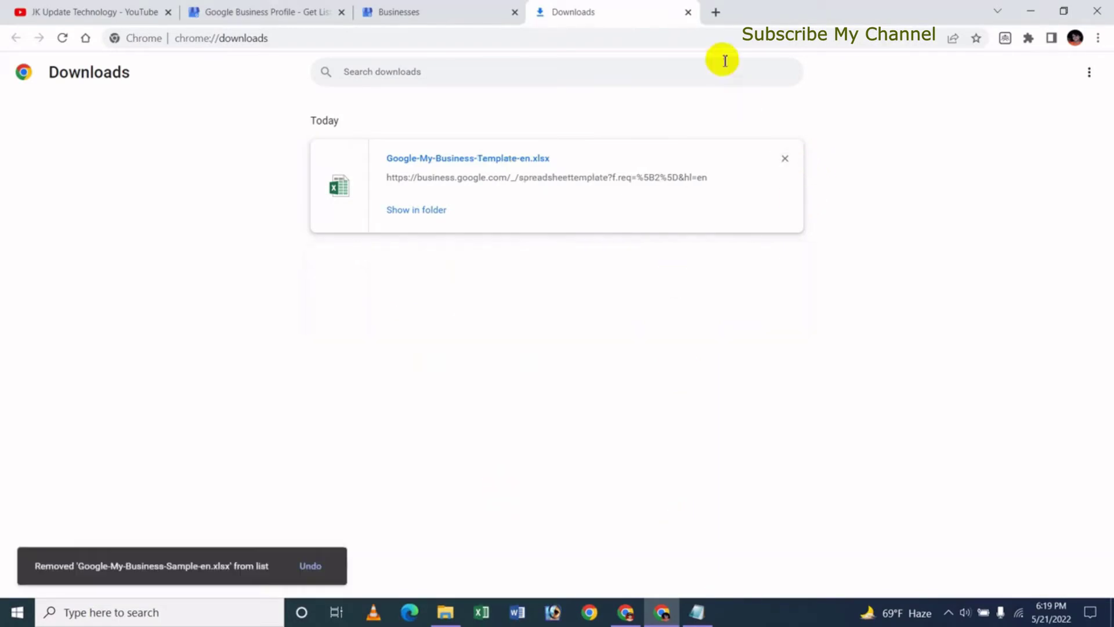
{"action": "left_click", "coordinate": [785, 159]}
{"action": "left_click", "coordinate": [689, 13]}
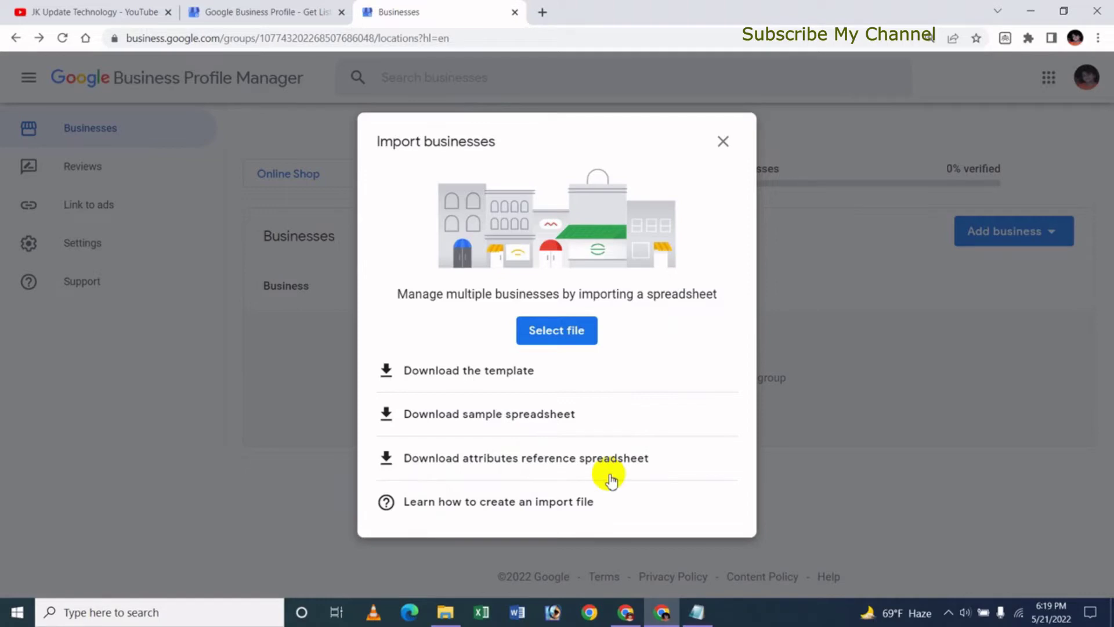
Download the attributes reference spreadsheet in .xlsx format and view it briefly in Excel before closing the workbook
{"action": "left_click", "coordinate": [488, 464]}
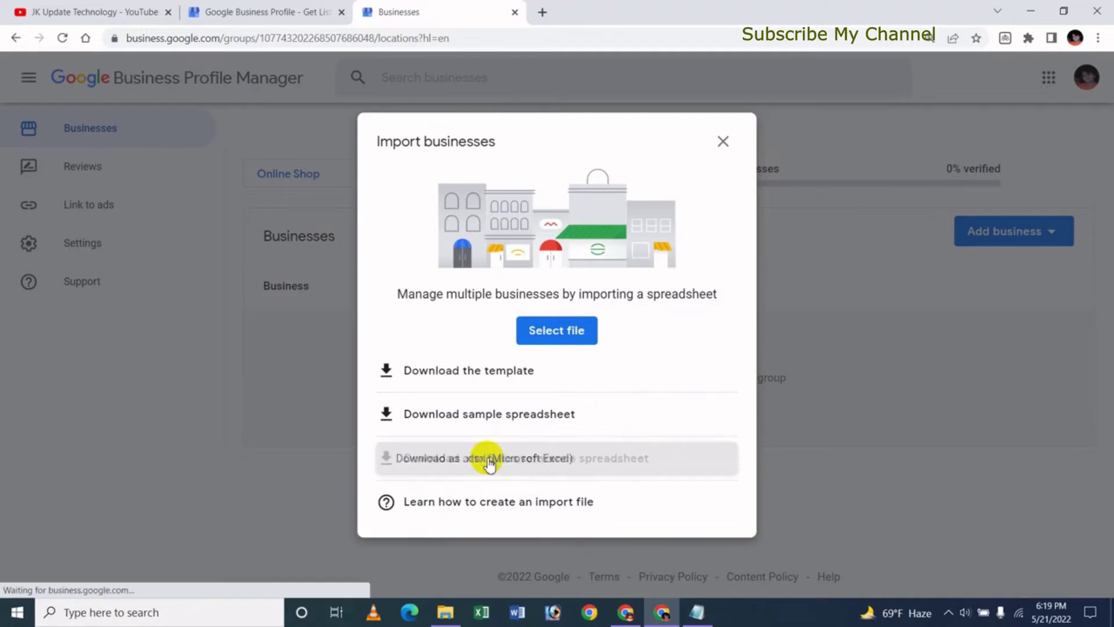
{"action": "left_click", "coordinate": [487, 463]}
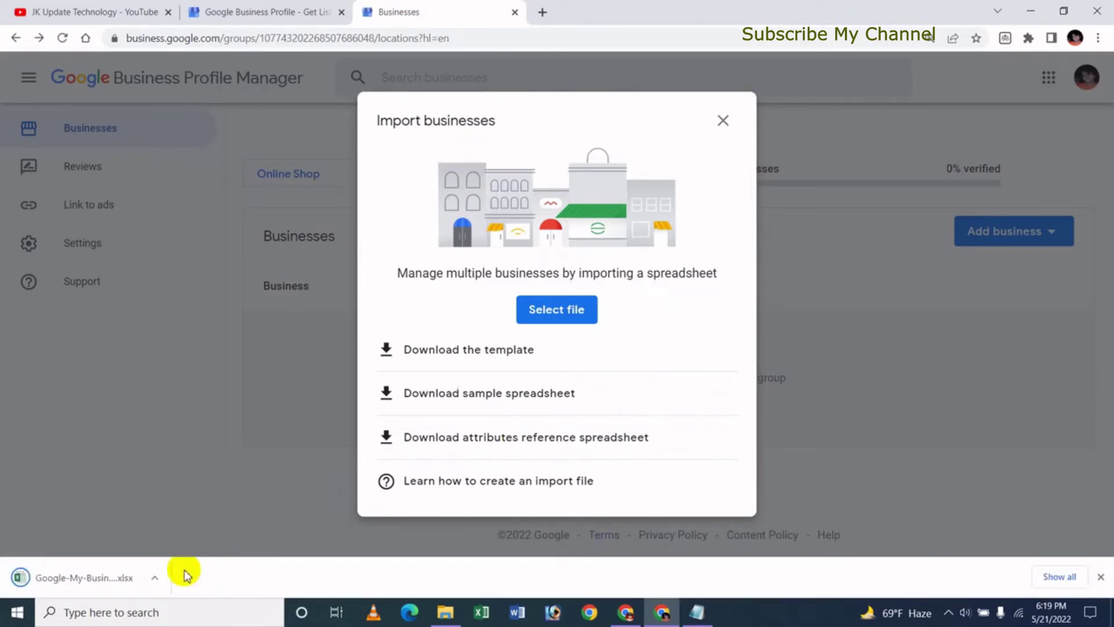
{"action": "left_click", "coordinate": [84, 577]}
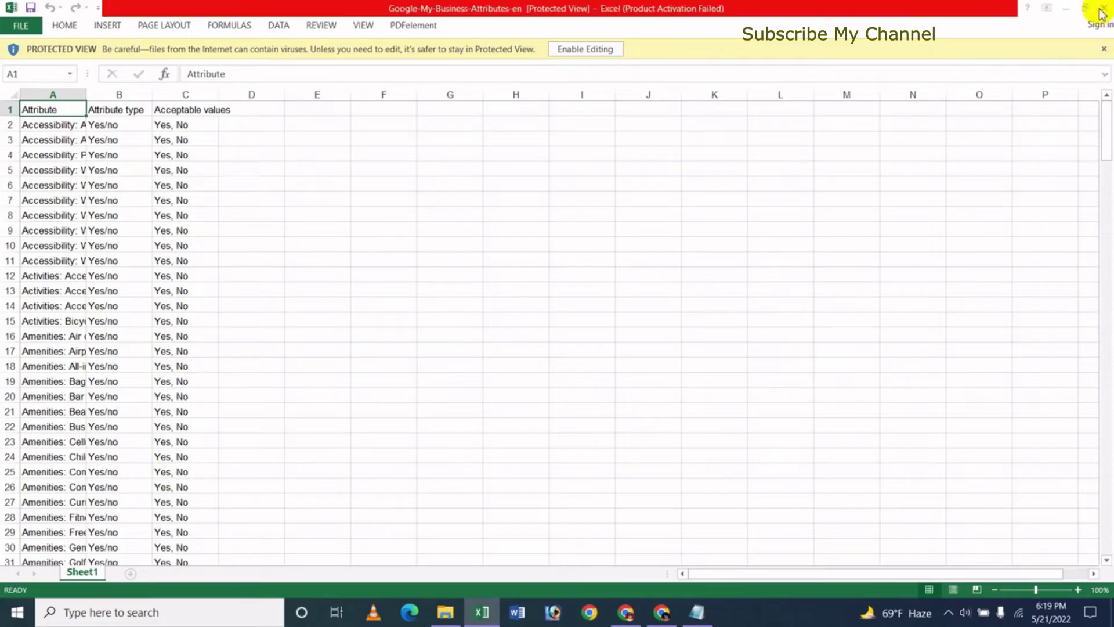
{"action": "left_click", "coordinate": [707, 449]}
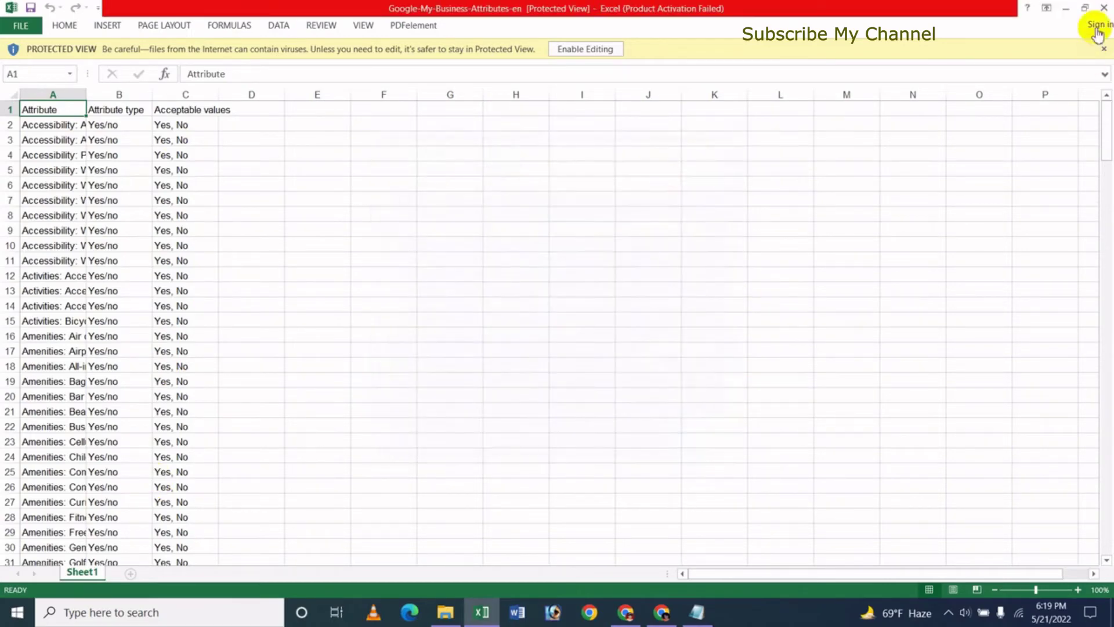
{"action": "left_click", "coordinate": [1098, 10]}
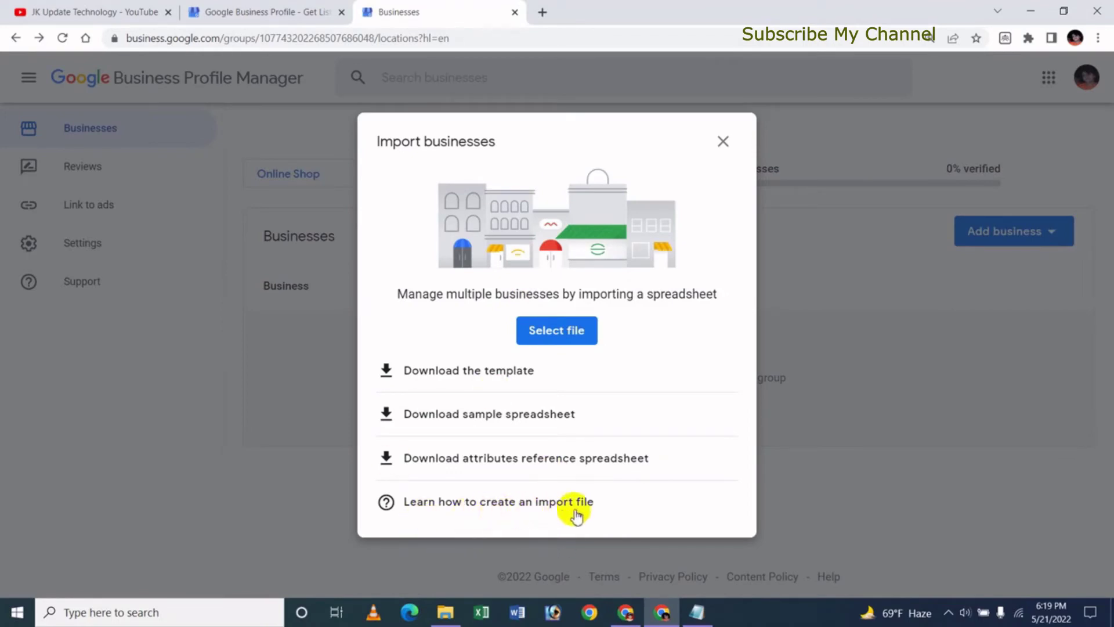
Read the help article on creating an import file, from its numbered instructions to the list of fields, and close the help
{"action": "left_click", "coordinate": [457, 505]}
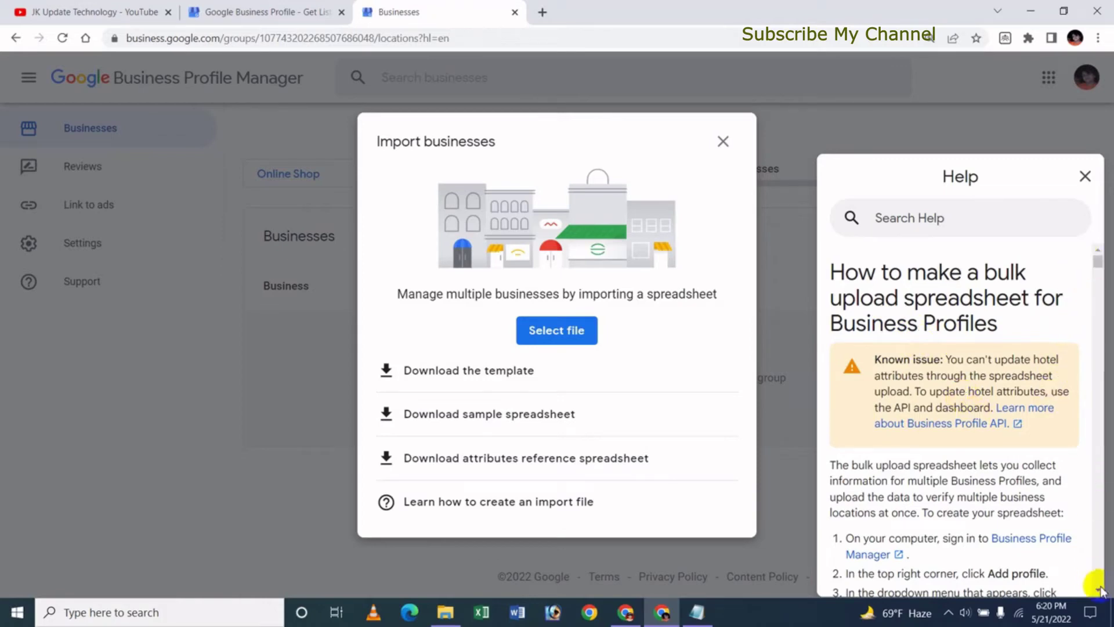
{"action": "scroll", "coordinate": [1098, 591], "scroll_direction": "down", "scroll_amount": 4}
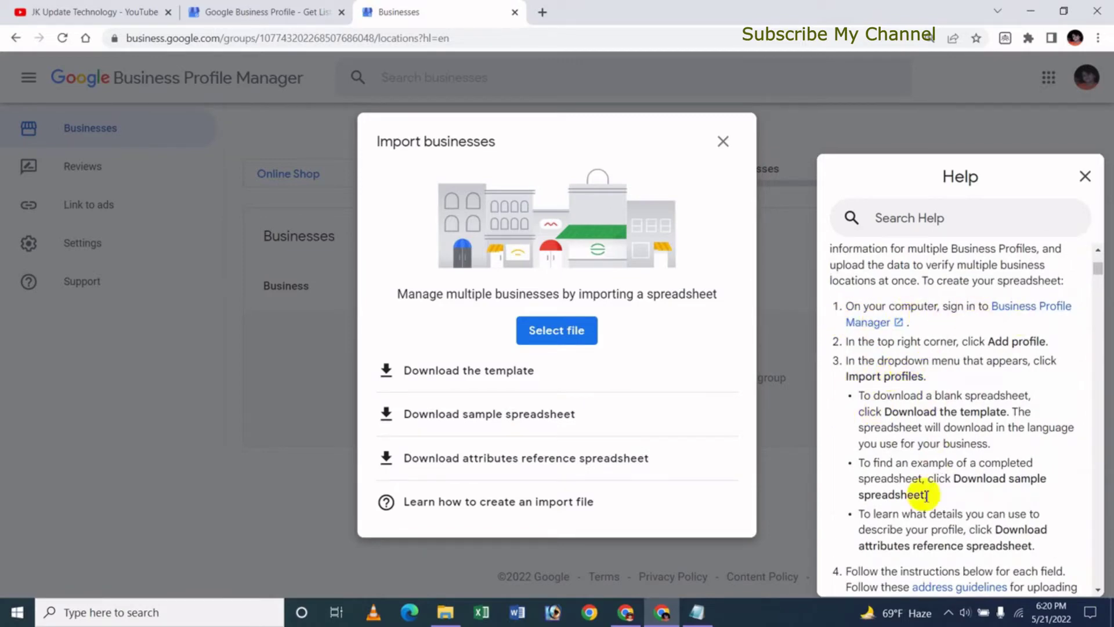
{"action": "scroll", "coordinate": [1099, 591], "scroll_direction": "down", "scroll_amount": 8}
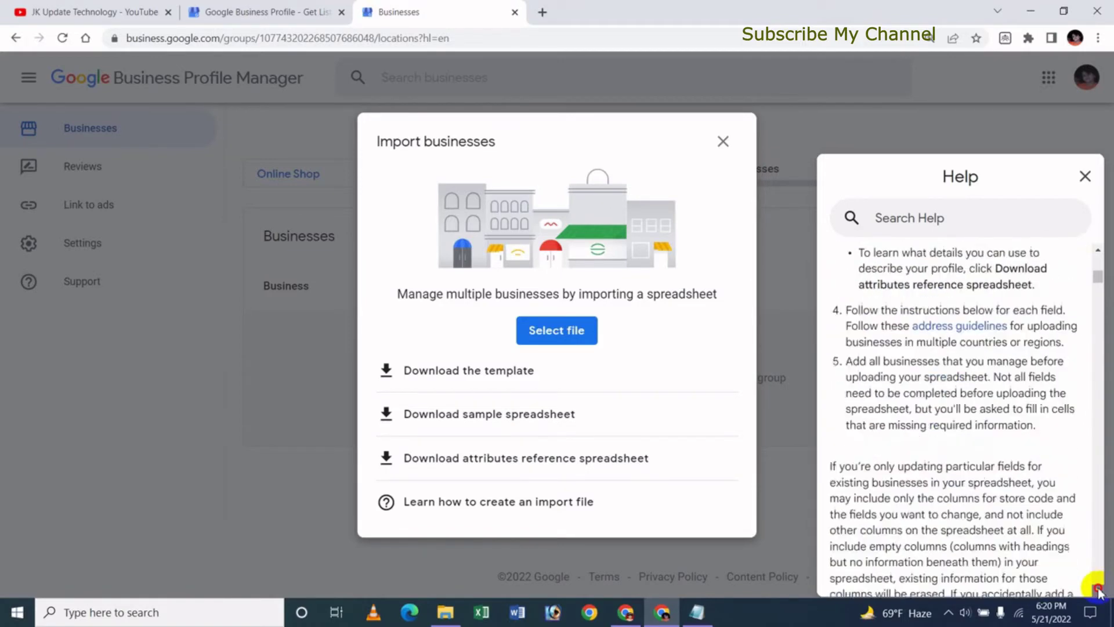
{"action": "scroll", "coordinate": [1098, 590], "scroll_direction": "down", "scroll_amount": 8}
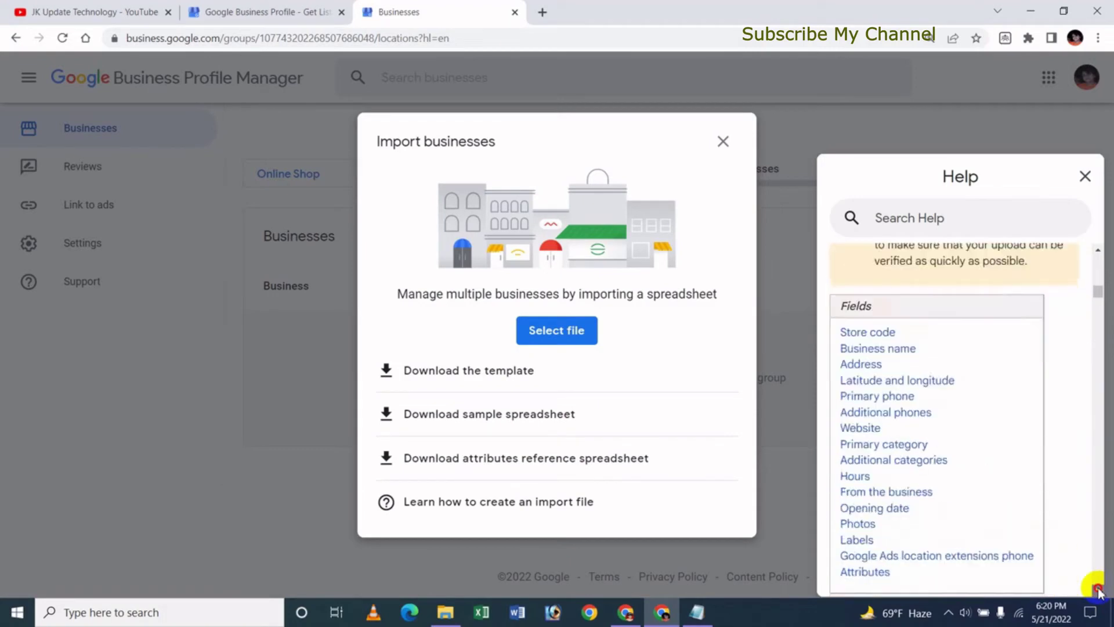
{"action": "left_click", "coordinate": [1084, 177]}
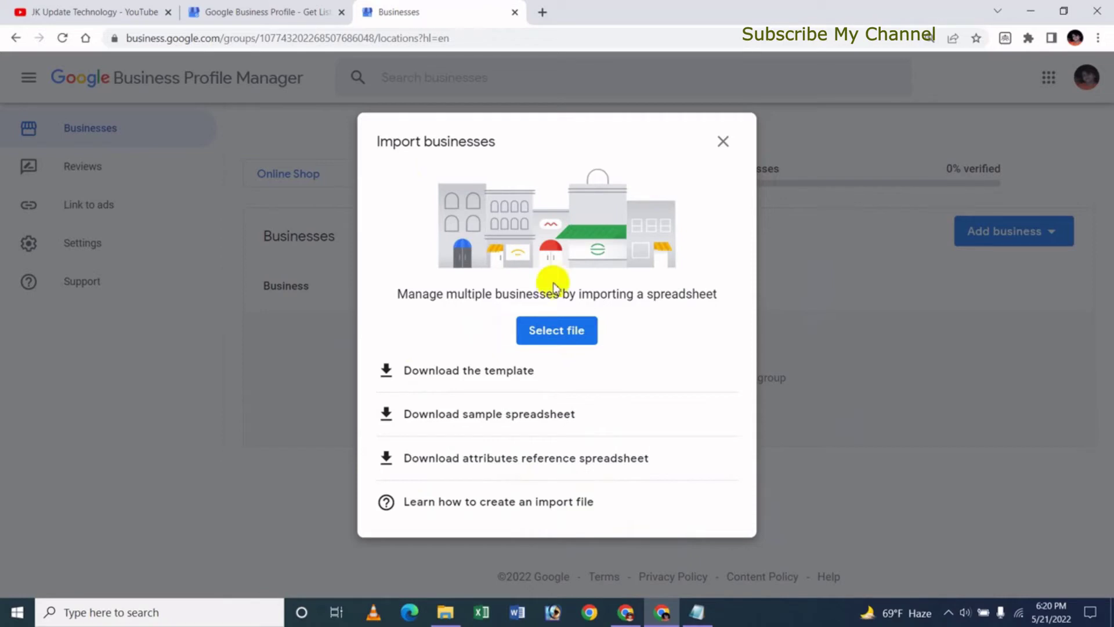
Import Google-My-Business-Sample-en from the Downloads folder into the Online Shop group
{"action": "left_click", "coordinate": [589, 337]}
{"action": "left_click", "coordinate": [580, 335]}
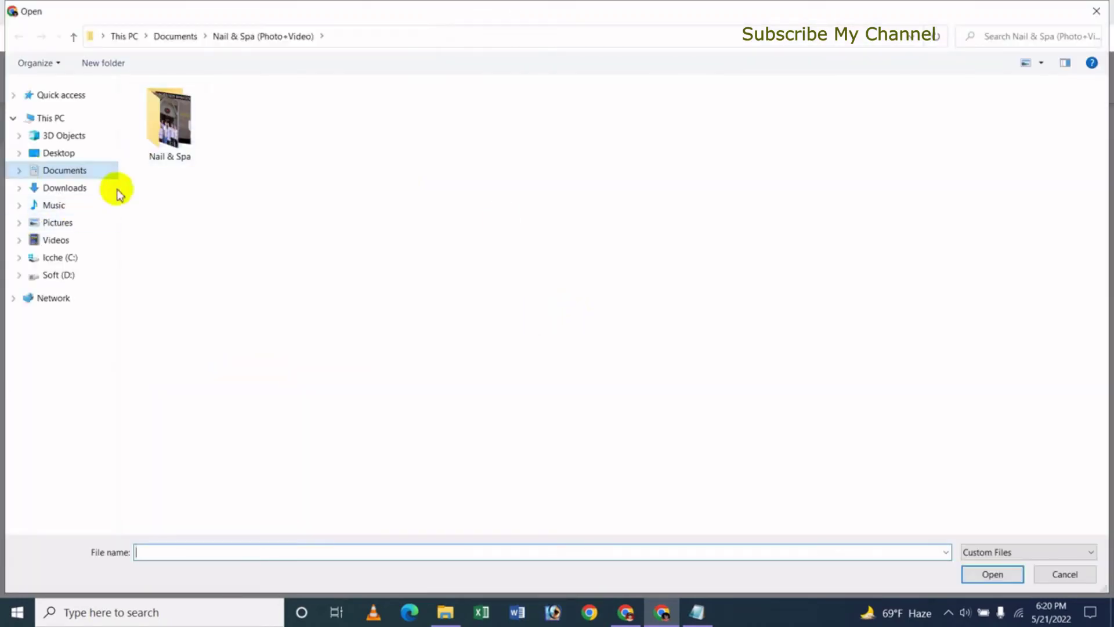
{"action": "left_click", "coordinate": [79, 196]}
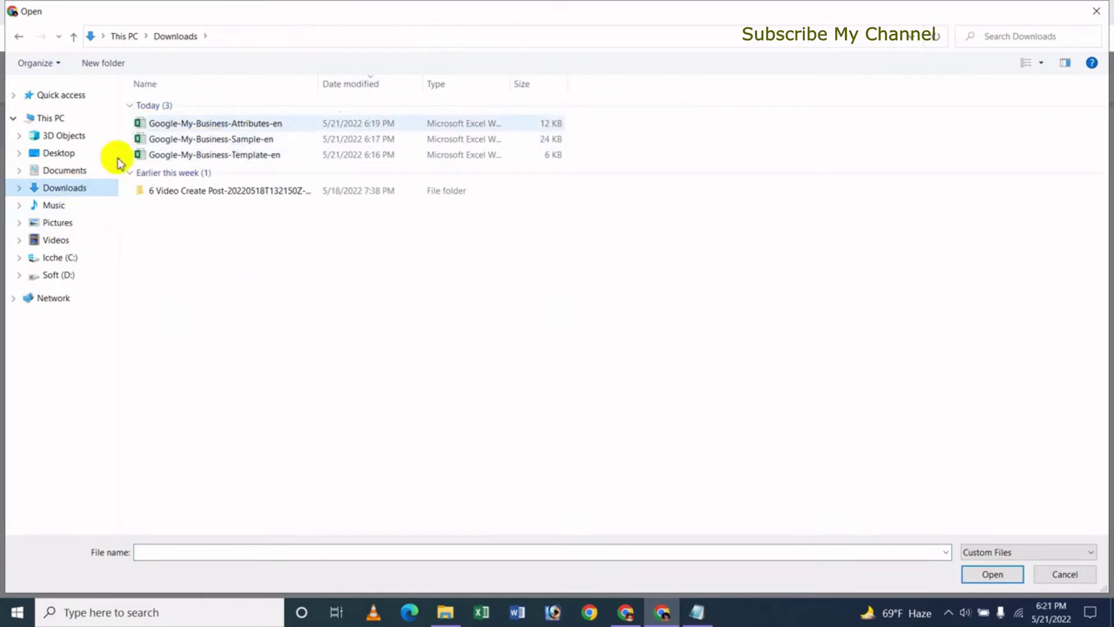
{"action": "left_click", "coordinate": [228, 142]}
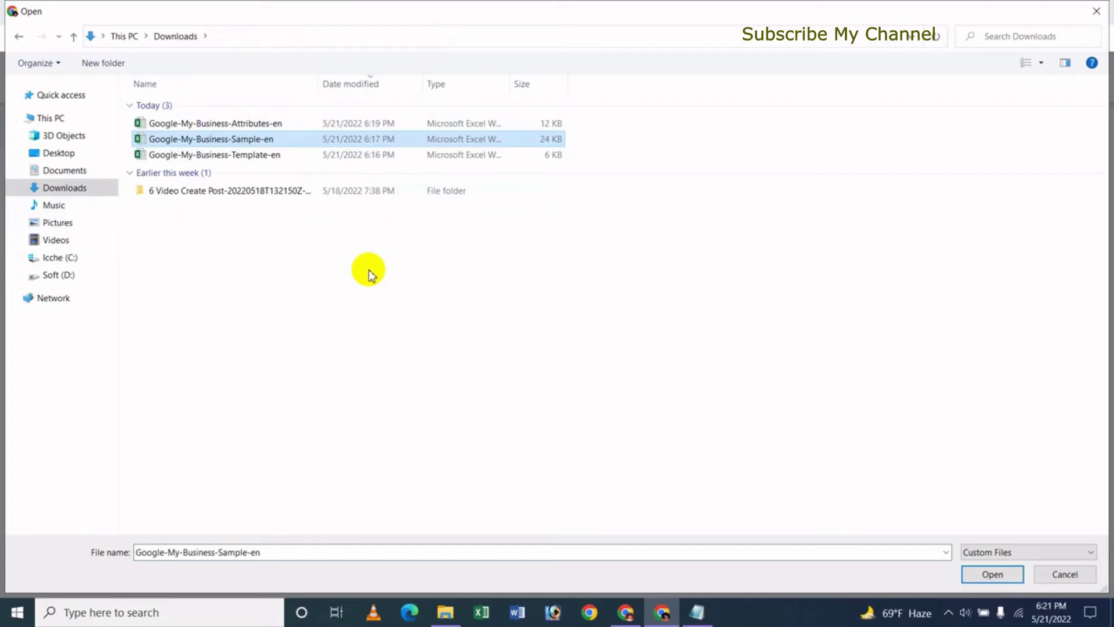
{"action": "left_click", "coordinate": [207, 155]}
{"action": "left_click", "coordinate": [223, 143]}
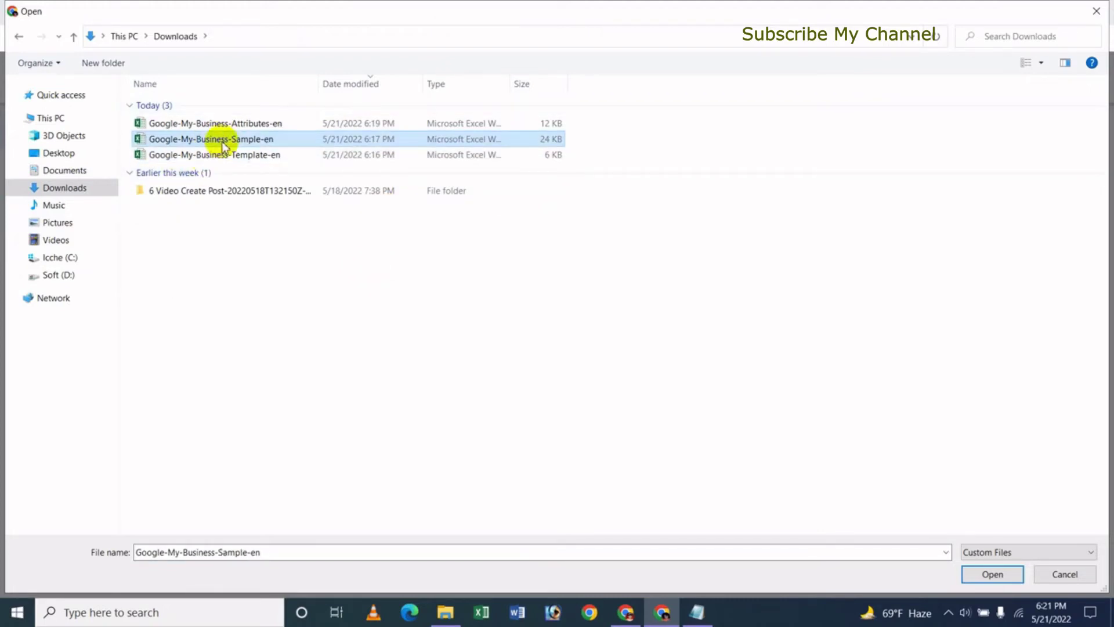
{"action": "left_click", "coordinate": [991, 574]}
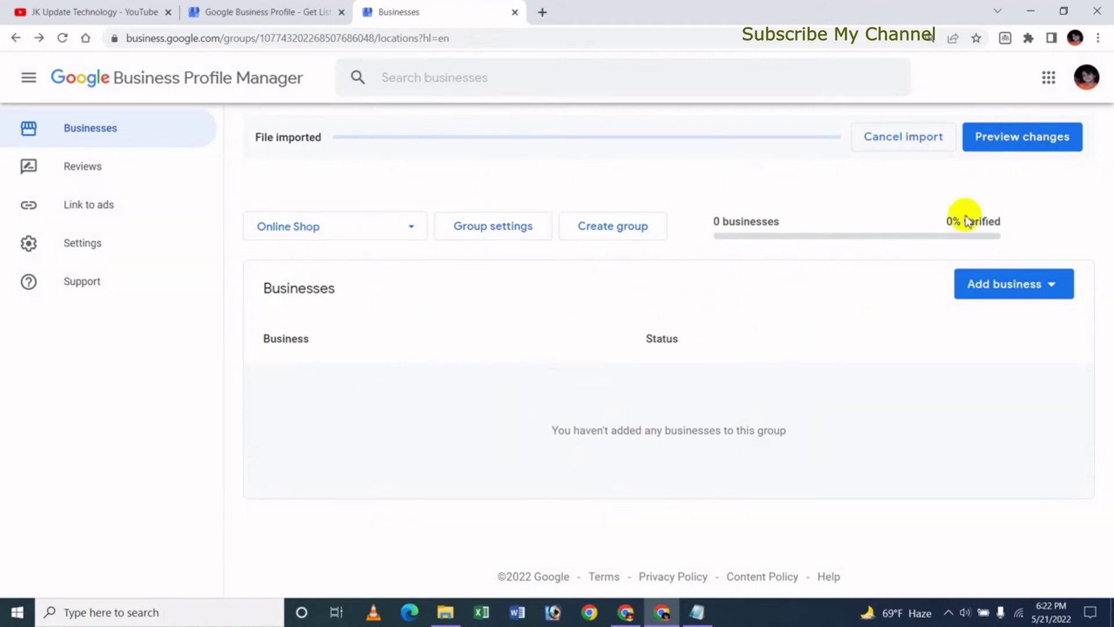
Preview the changes from the imported file and download the import details in .xlsx format
{"action": "left_click", "coordinate": [1031, 146]}
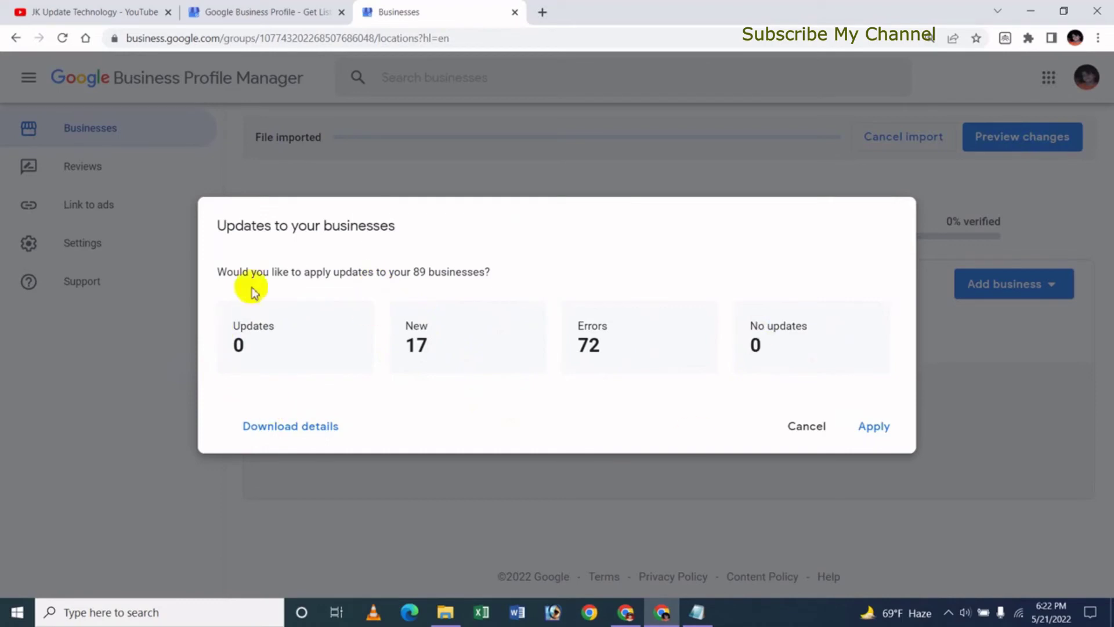
{"action": "left_click", "coordinate": [299, 429]}
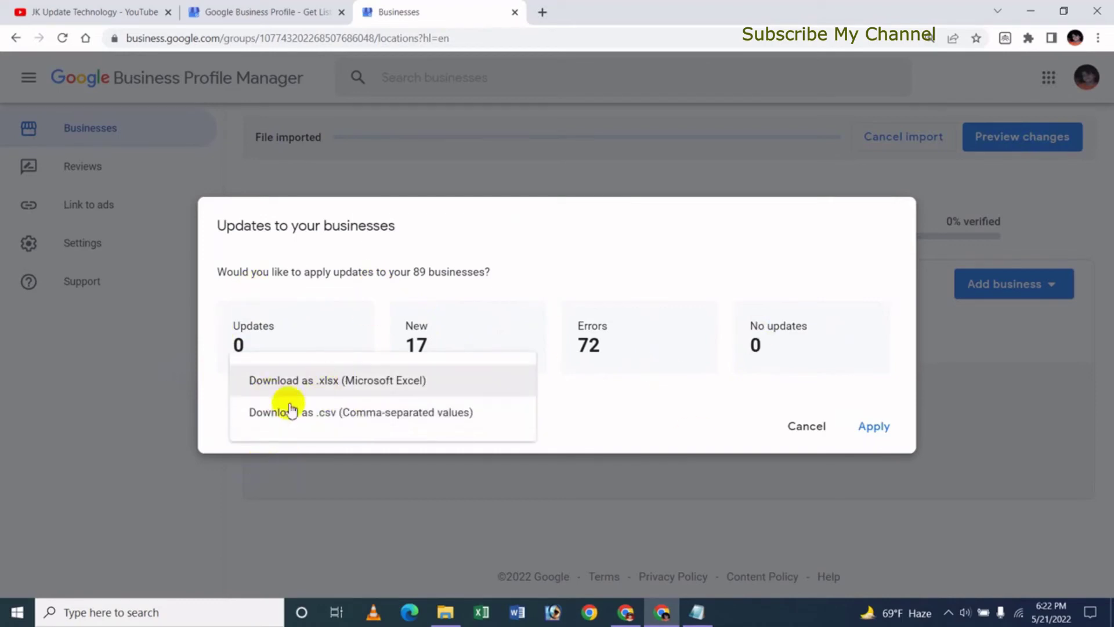
{"action": "left_click", "coordinate": [324, 380]}
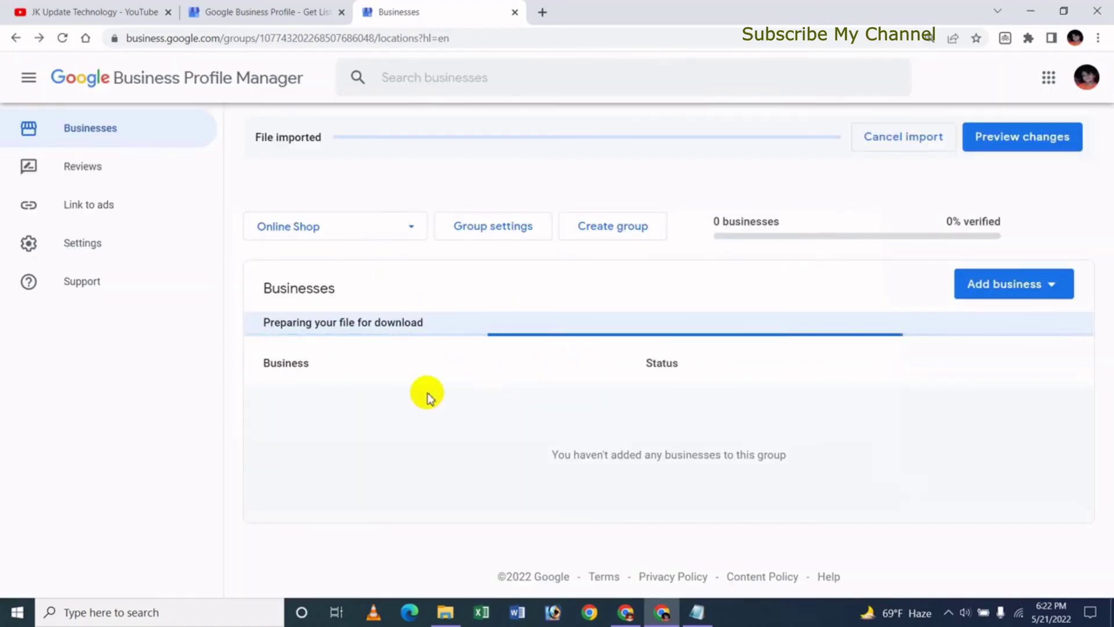
{"action": "left_click", "coordinate": [271, 566]}
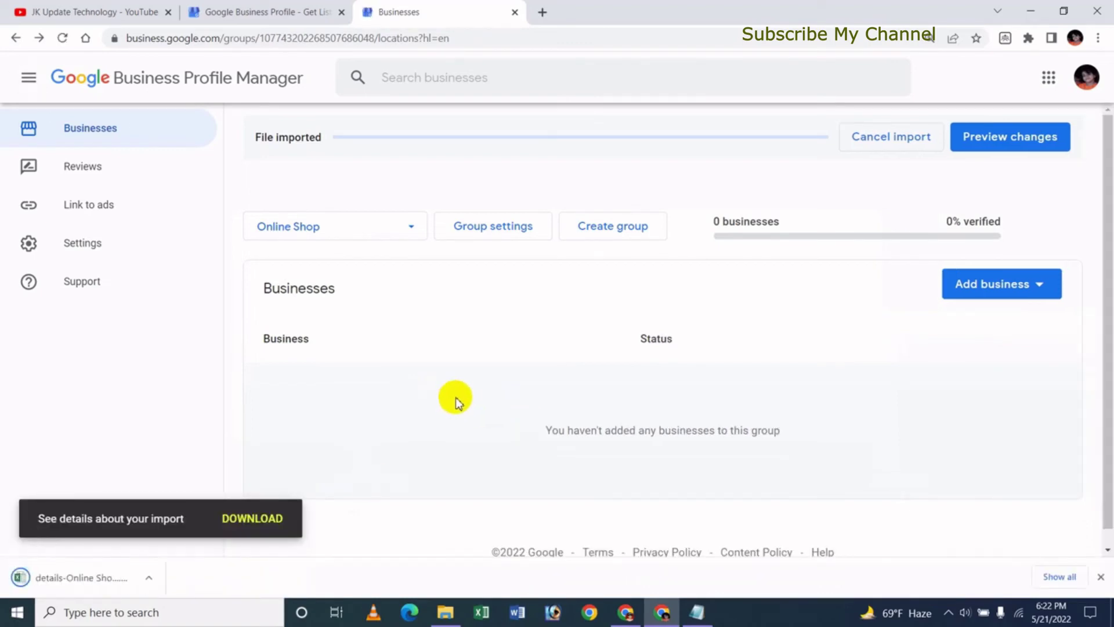
Open the import details file for editing, widen the Errors column to examine it, and close the workbook without saving
{"action": "left_click", "coordinate": [85, 577]}
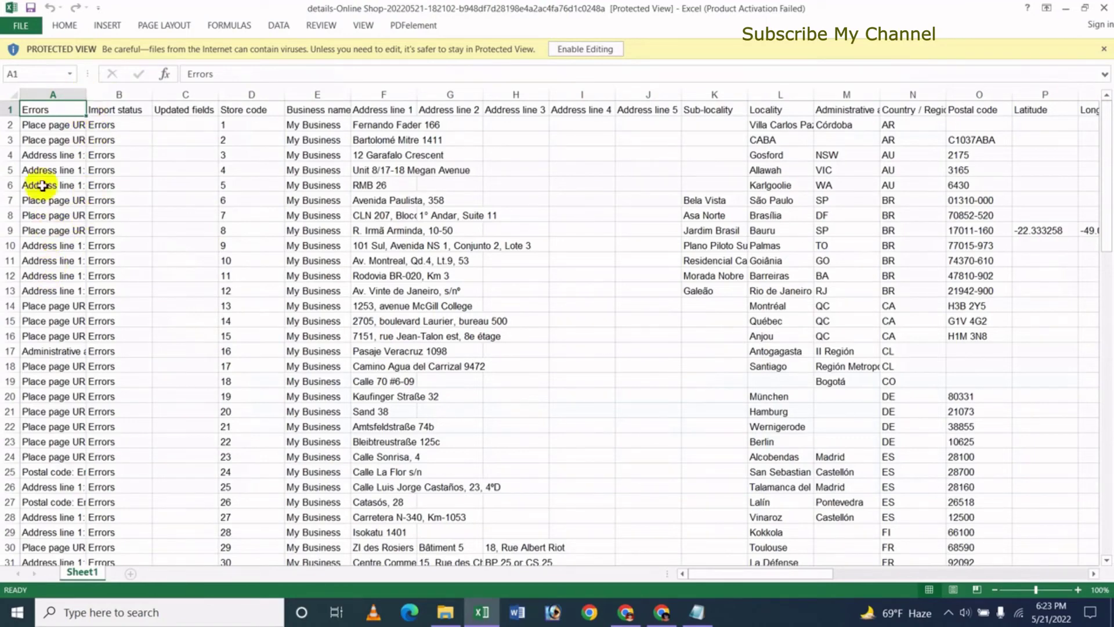
{"action": "left_click", "coordinate": [580, 50]}
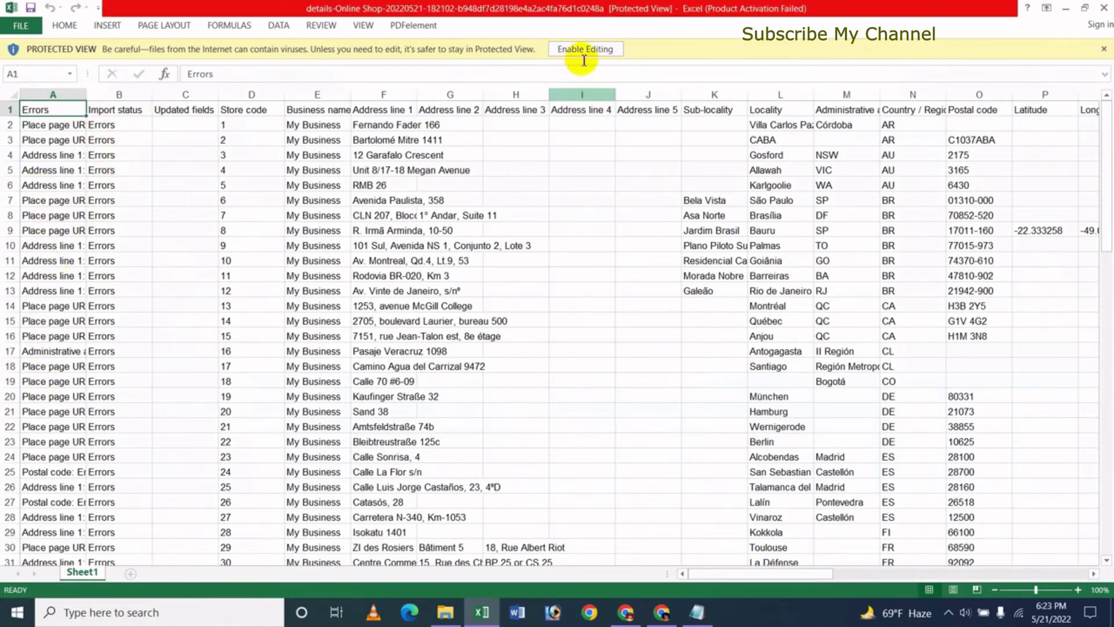
{"action": "left_click", "coordinate": [702, 448]}
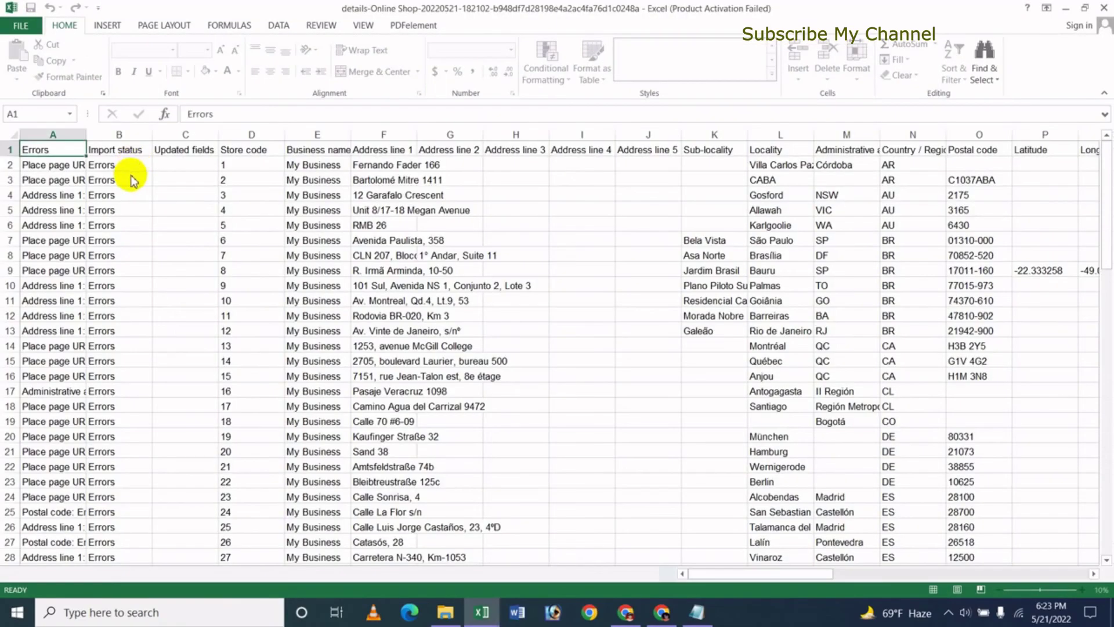
{"action": "left_click_drag", "start_coordinate": [90, 138], "coordinate": [115, 139]}
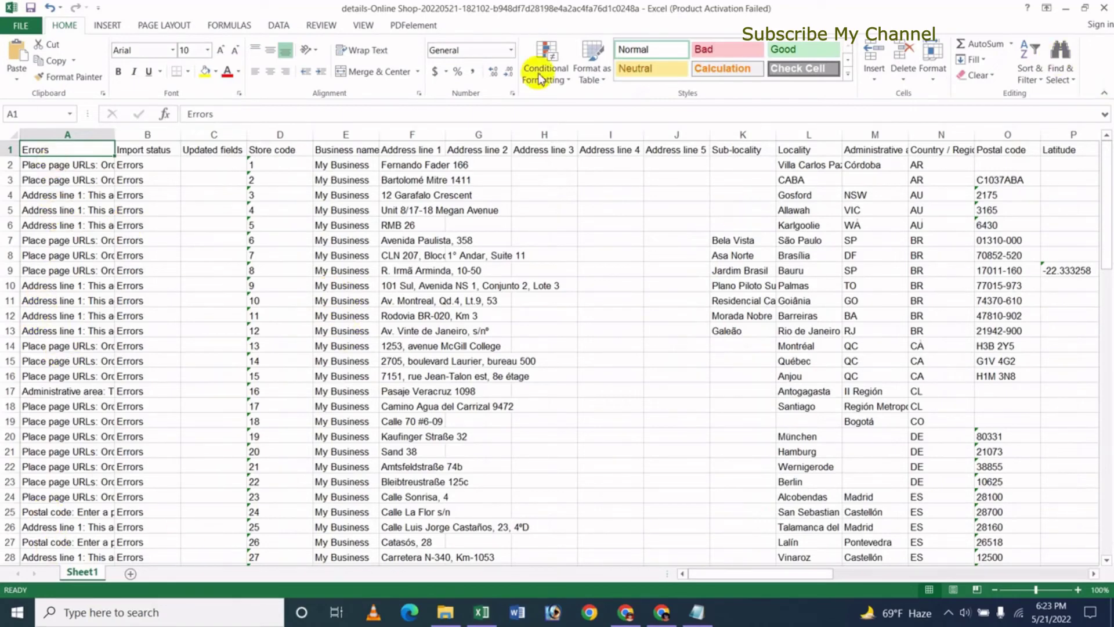
{"action": "left_click", "coordinate": [1103, 8]}
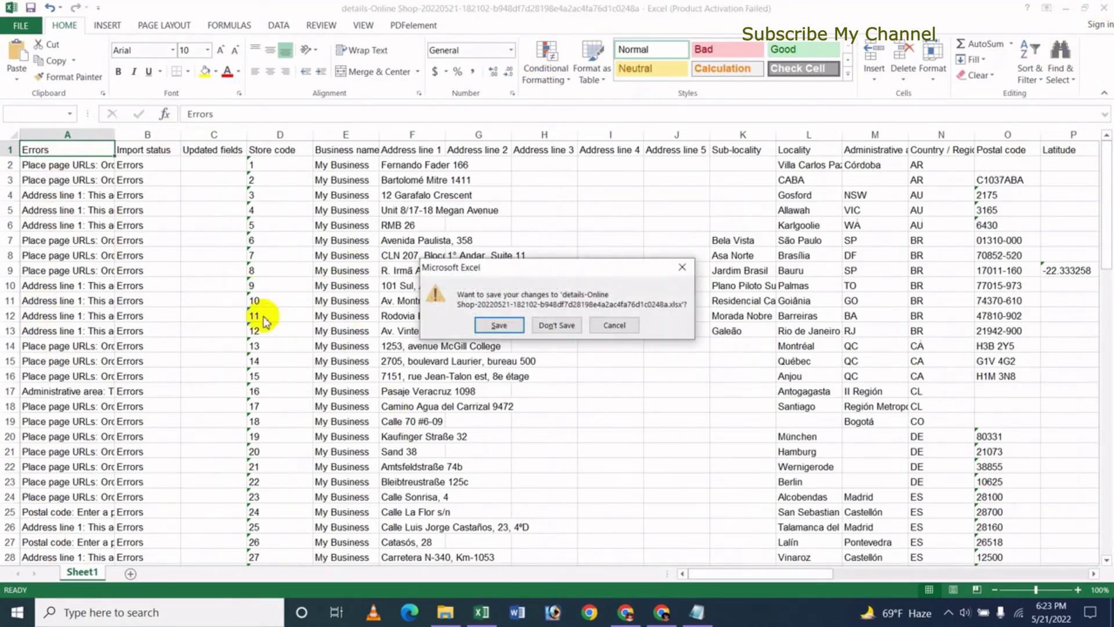
{"action": "left_click", "coordinate": [538, 326]}
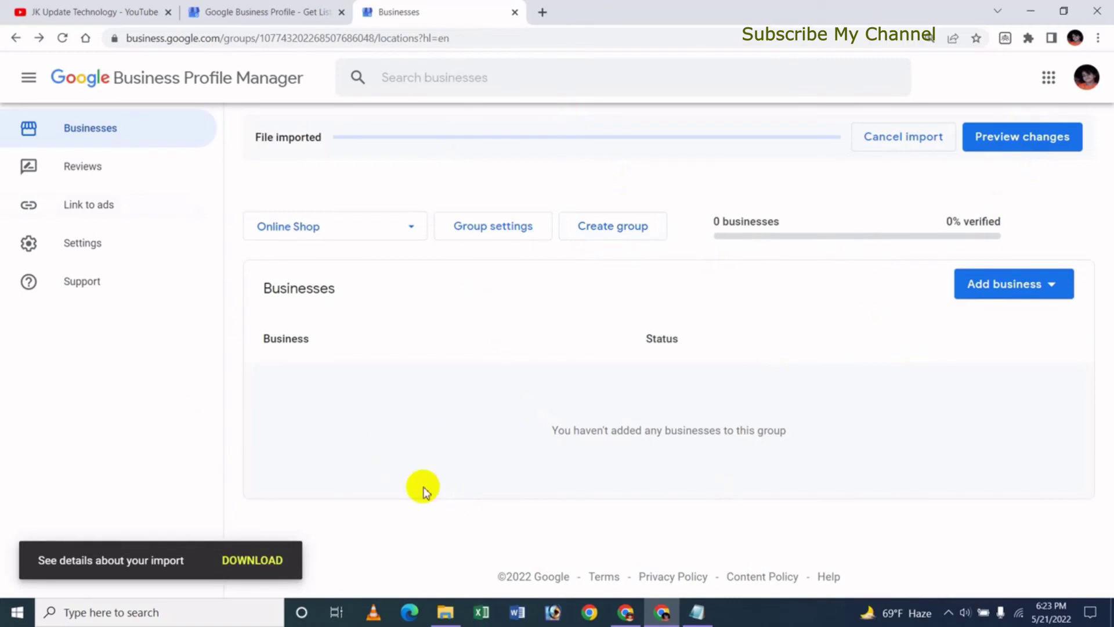
Cancel the pending import into the Online Shop group, and reopen the Import businesses dialog, closing it without choosing a file
{"action": "left_click", "coordinate": [893, 137]}
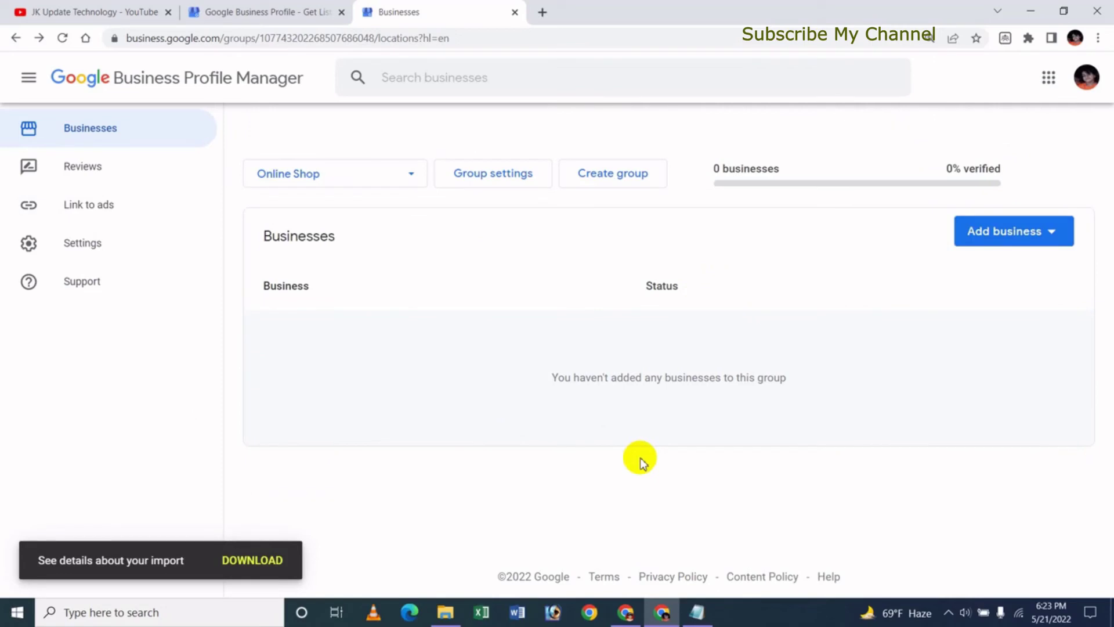
{"action": "left_click", "coordinate": [1046, 236]}
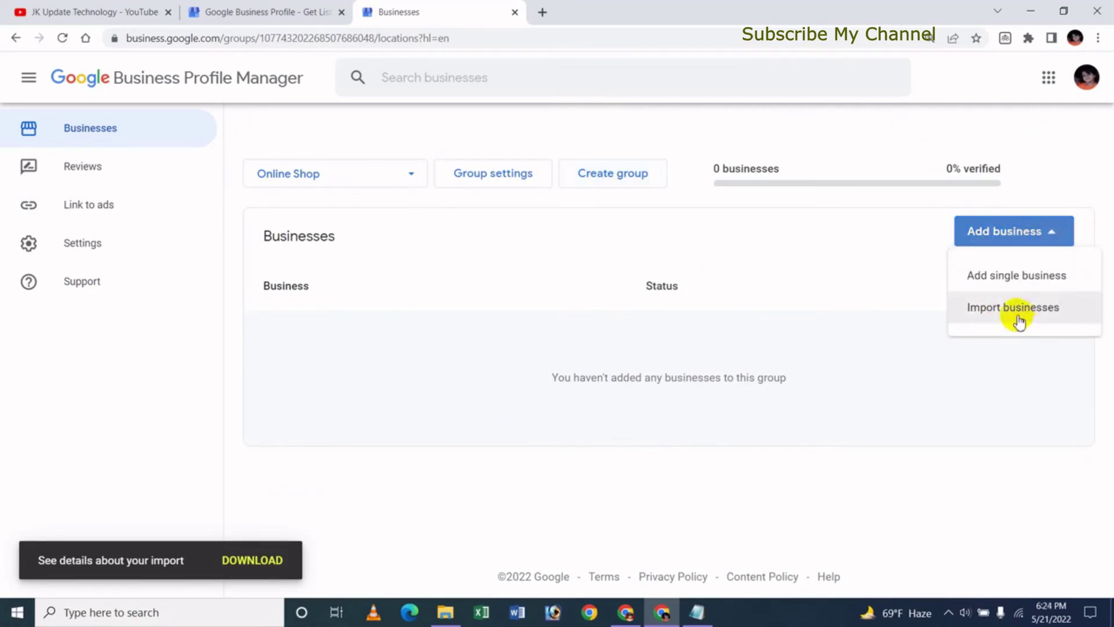
{"action": "left_click", "coordinate": [809, 458]}
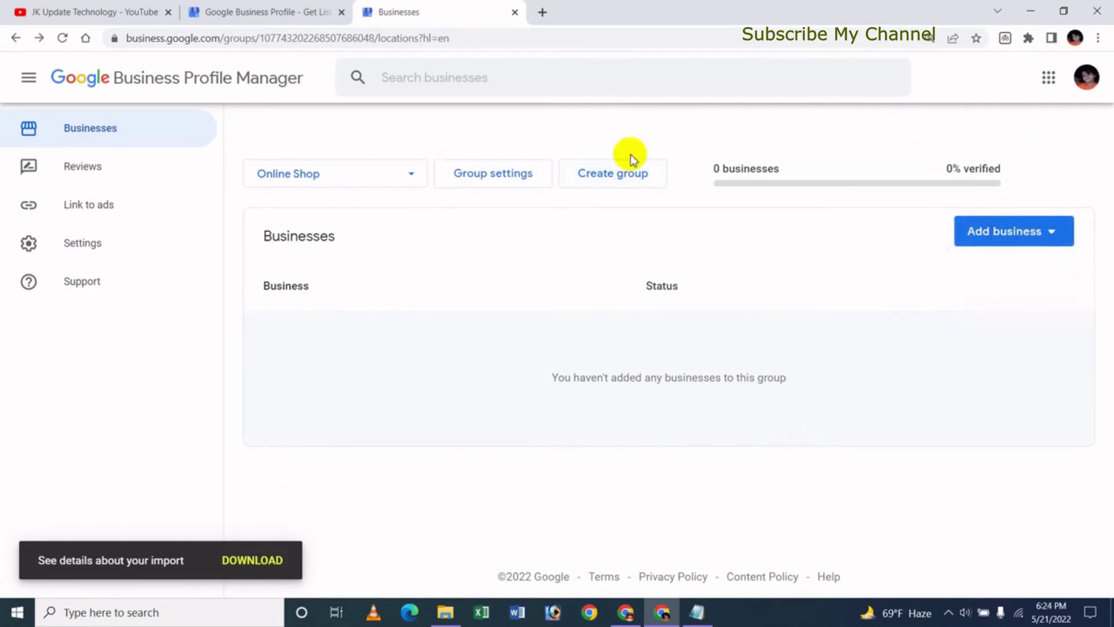
{"action": "left_click", "coordinate": [1033, 234]}
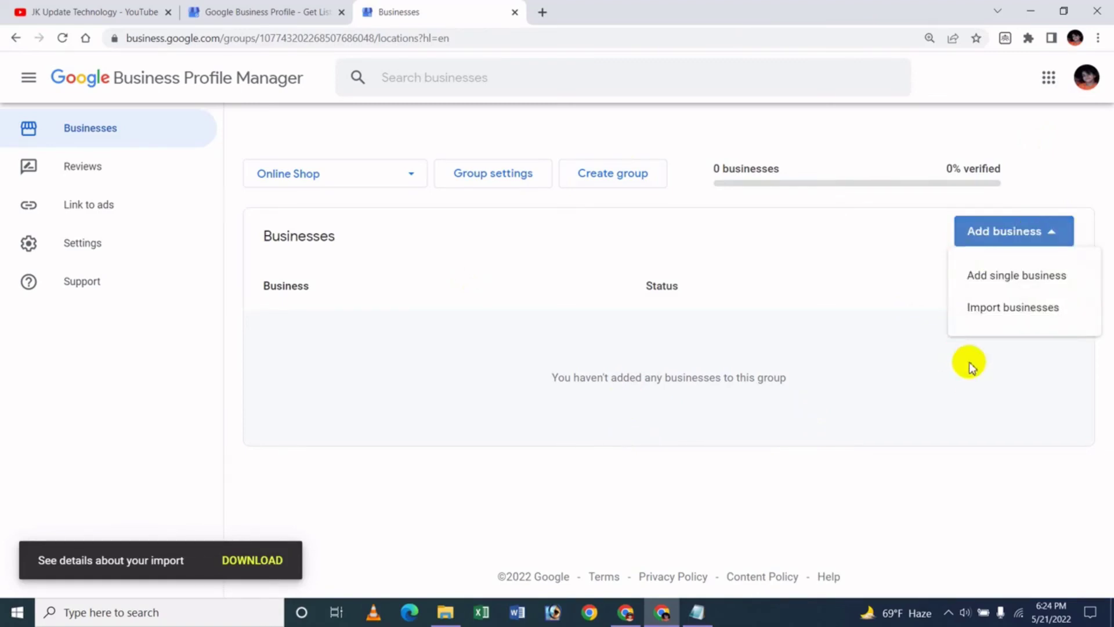
{"action": "left_click", "coordinate": [994, 306]}
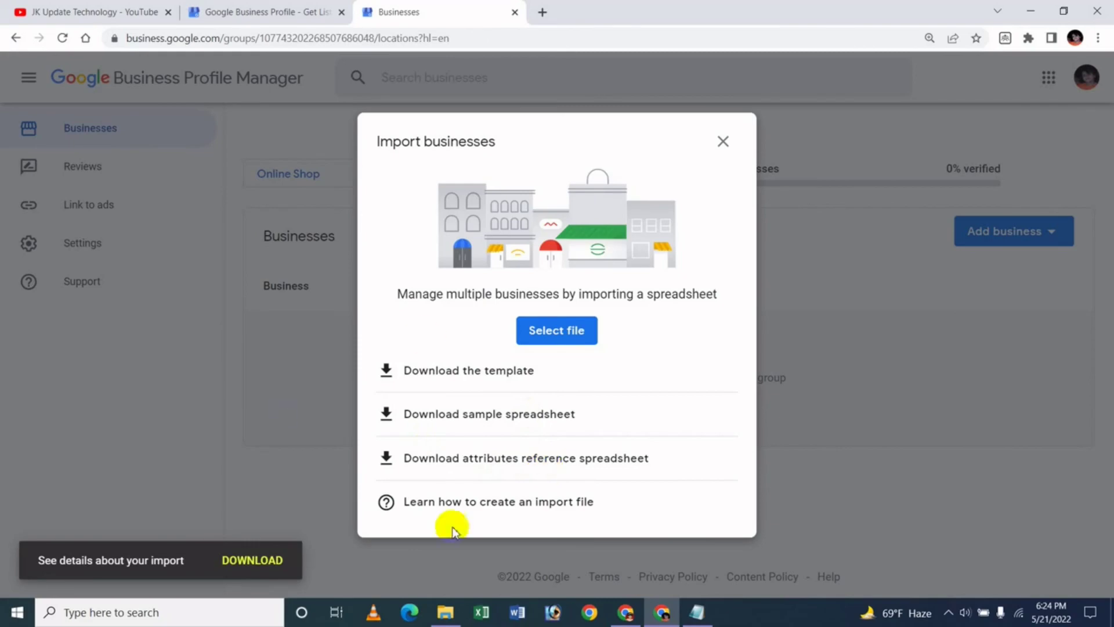
{"action": "left_click", "coordinate": [723, 141]}
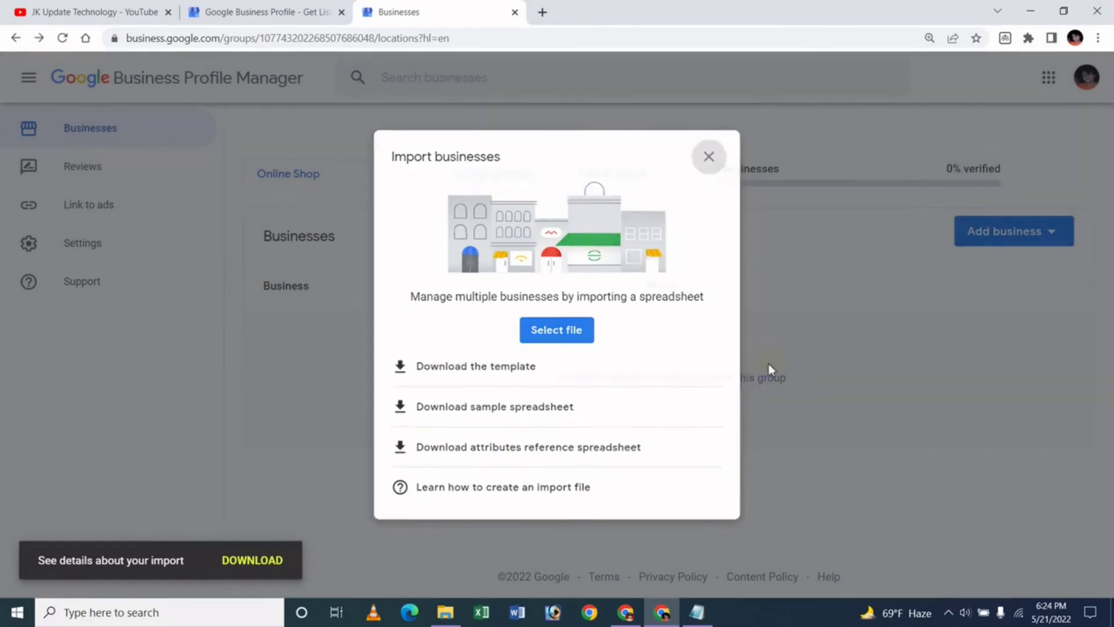
Switch to the open YouTube page showing the JK Update Technology channel's videos
{"action": "left_click", "coordinate": [123, 12]}
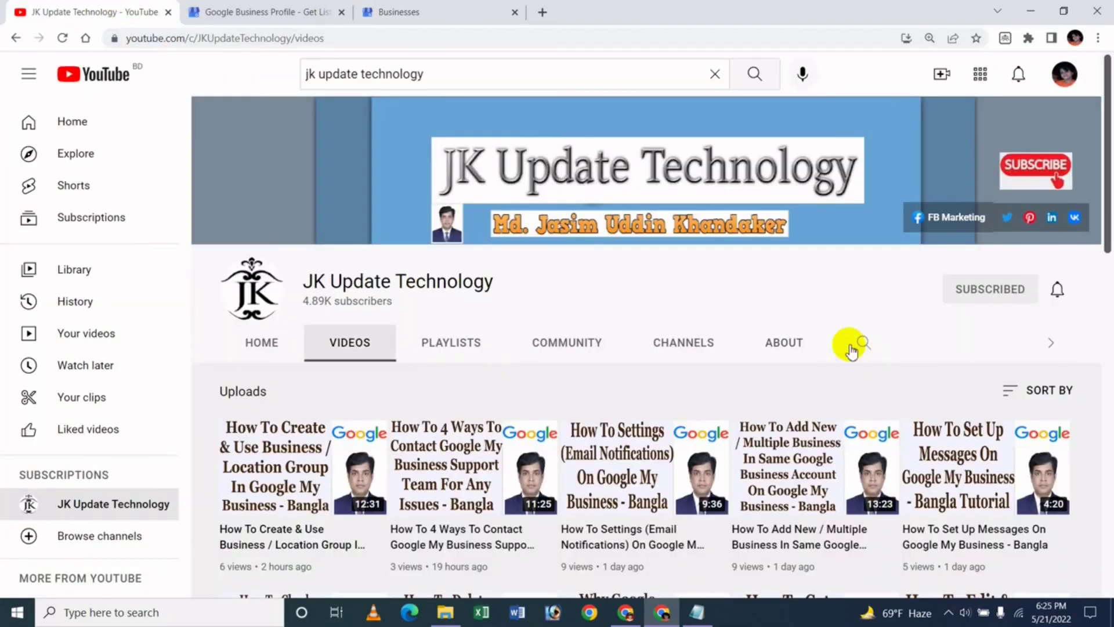
Return to the Businesses page of the Online Shop group and close the Import businesses dialog
{"action": "left_click", "coordinate": [430, 12]}
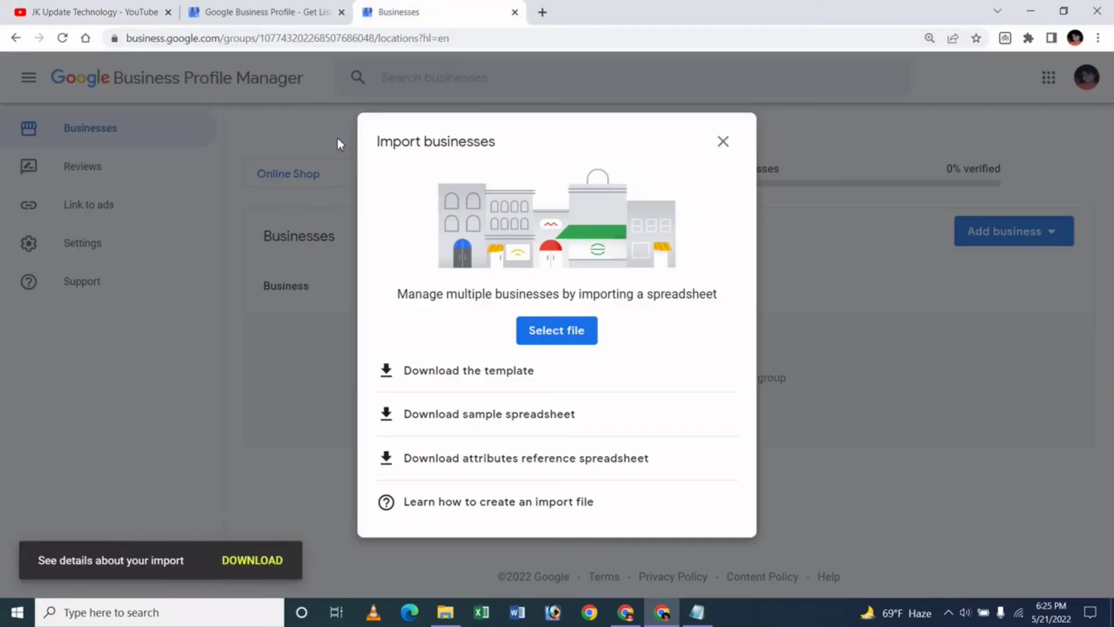
{"action": "left_click", "coordinate": [721, 144]}
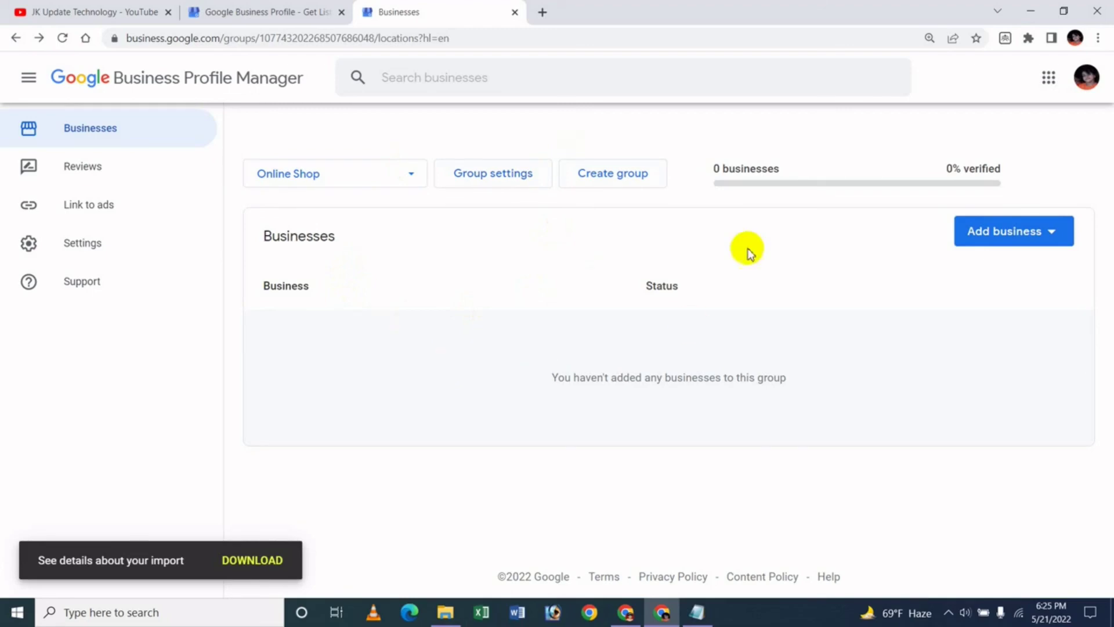
Revisit the JK Update Technology videos page on YouTube, looking at the Online Shop group's Businesses page in between
{"action": "left_click", "coordinate": [73, 12]}
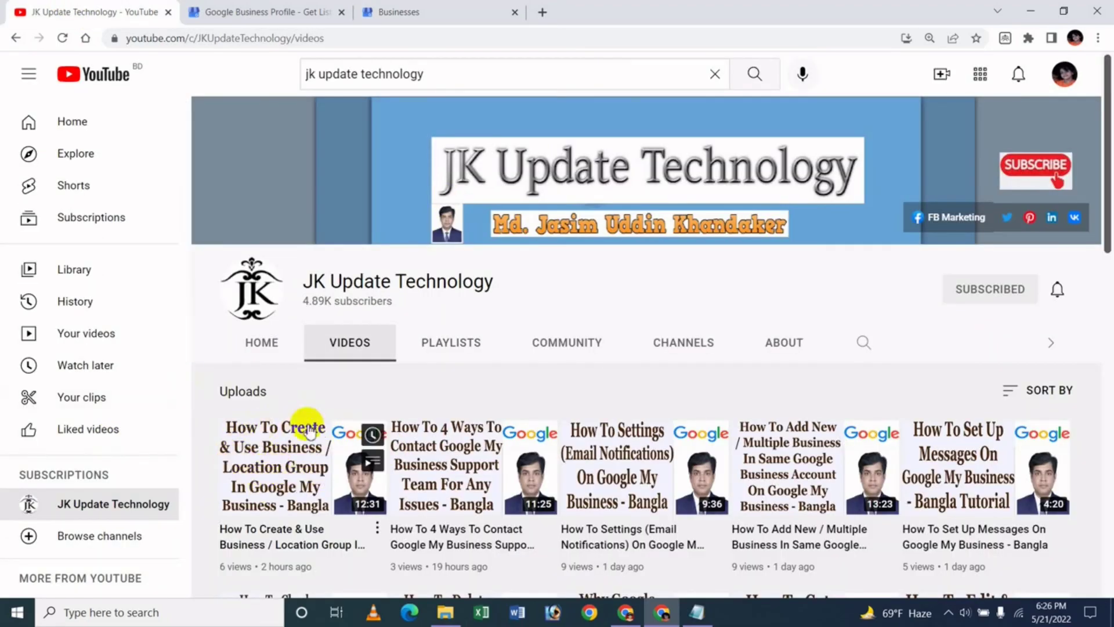
{"action": "left_click", "coordinate": [415, 13]}
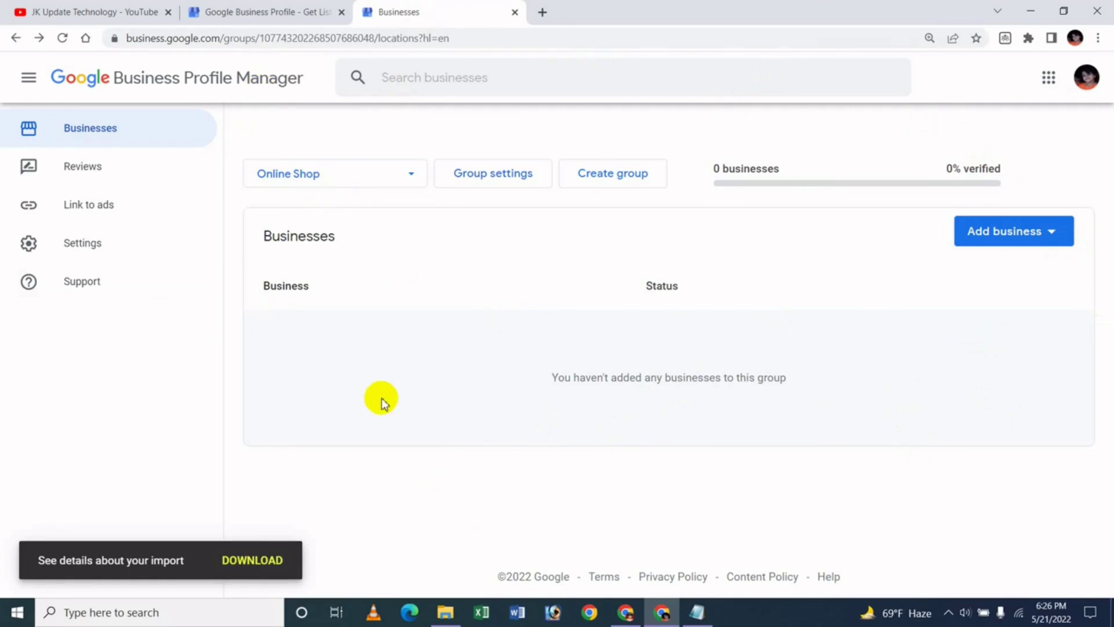
{"action": "left_click", "coordinate": [167, 11]}
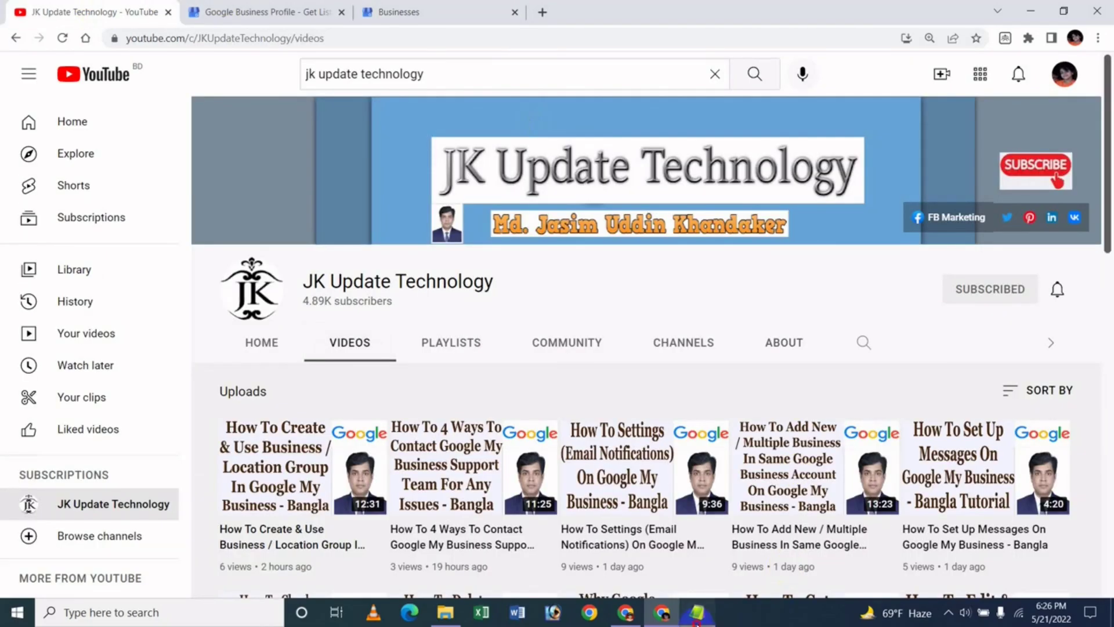
Switch to the Notepad document to view the title about adding multiple locations, and go back to Chrome
{"action": "left_click", "coordinate": [696, 612]}
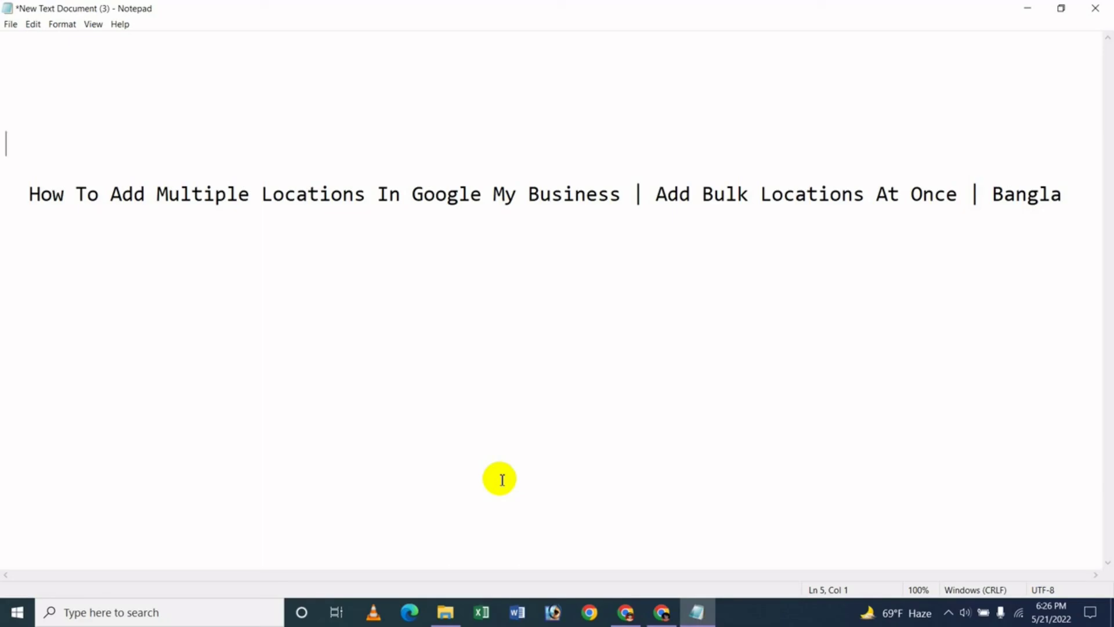
{"action": "left_click", "coordinate": [661, 612]}
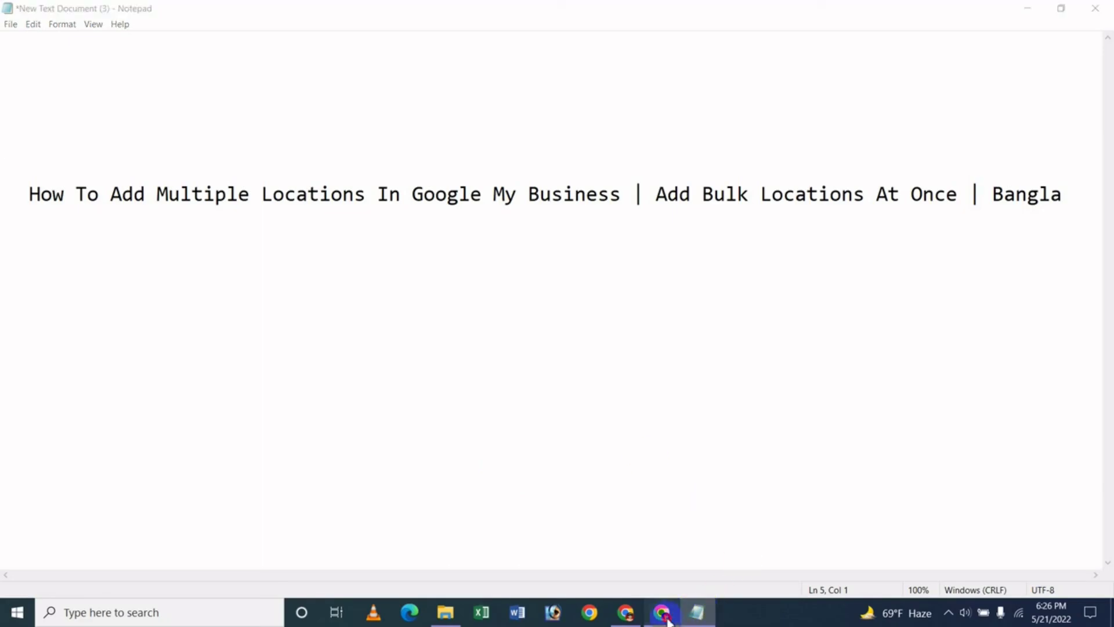